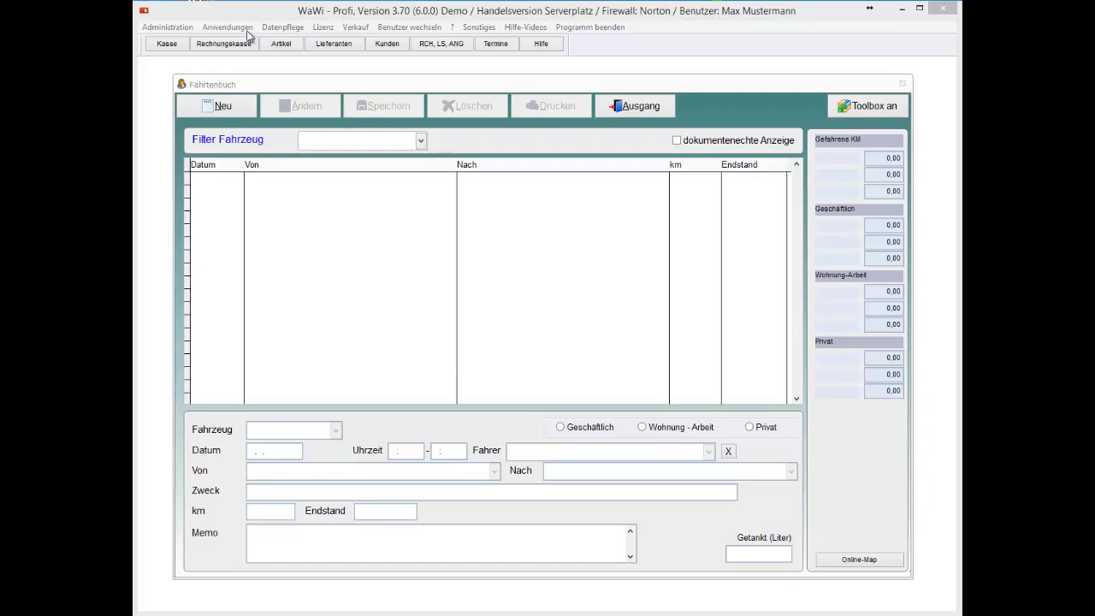
Open the Fahrtenbuch and start a new trip entry.
left_click(247, 29)
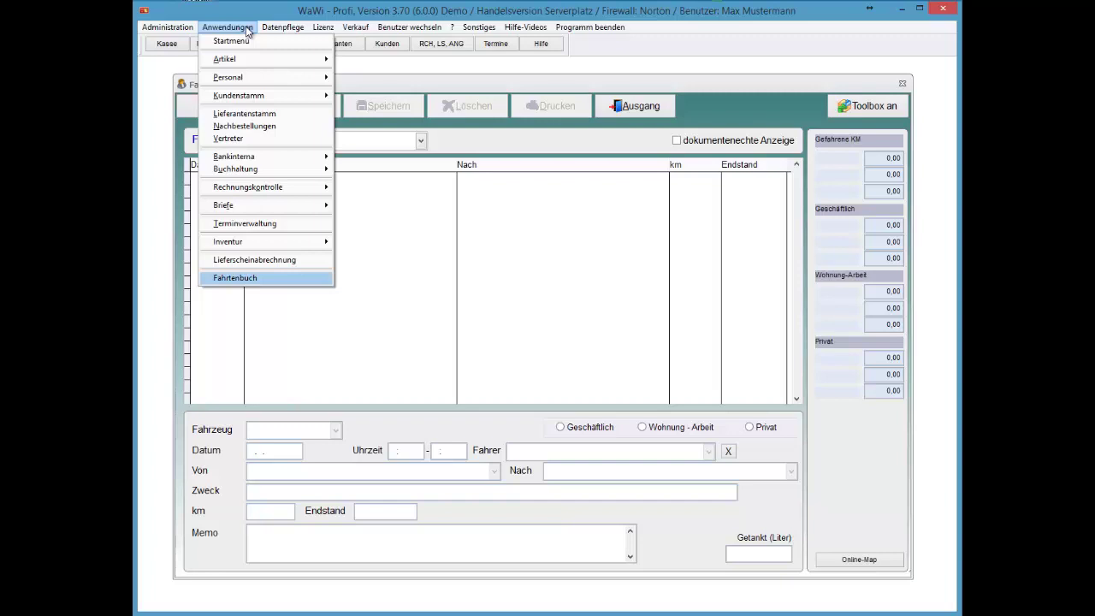
key("Return")
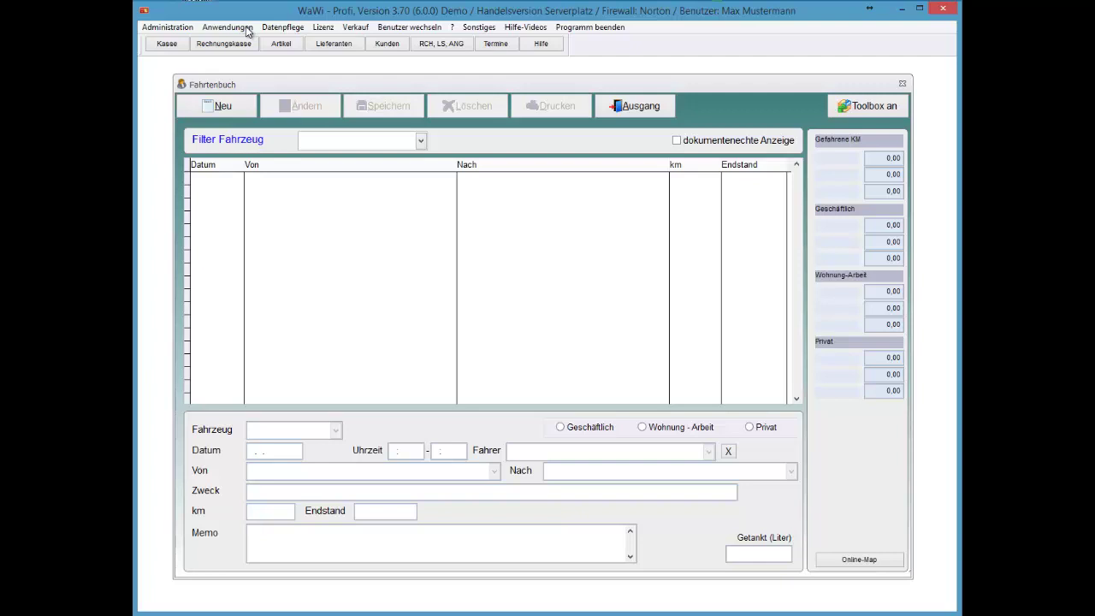
left_click(225, 107)
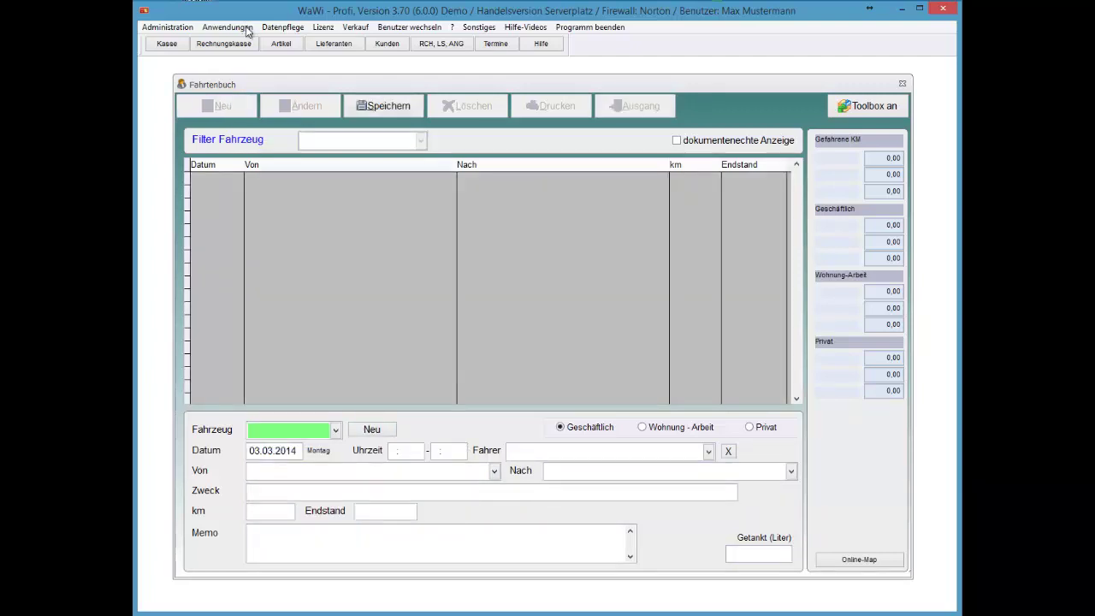
Create a new vehicle for the trip entry with the licence plate SAD-00-00.
left_click(335, 431)
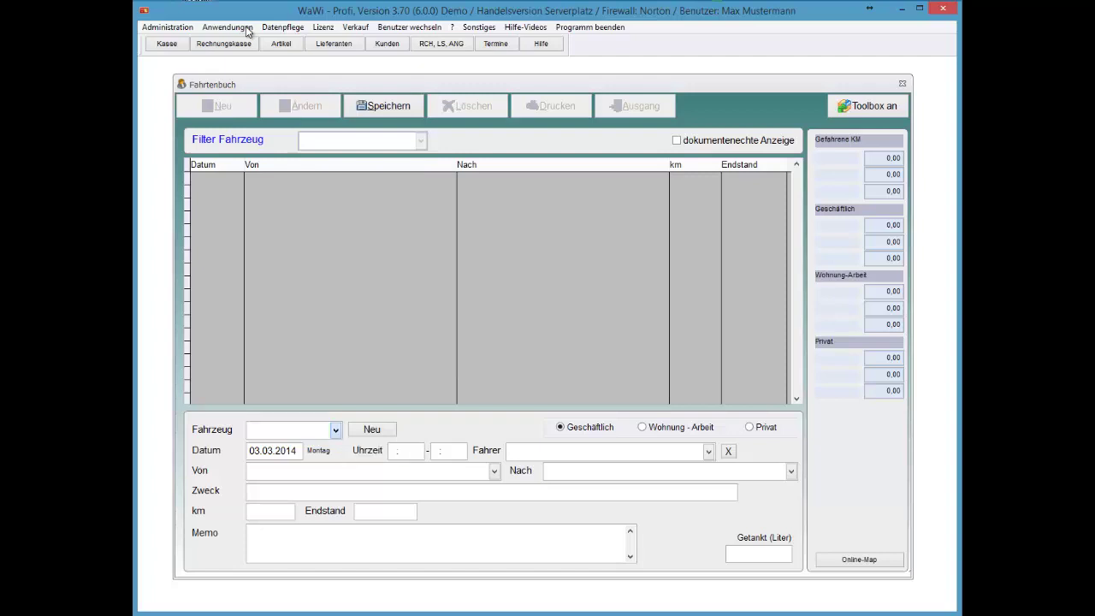
key("Tab")
key("Return")
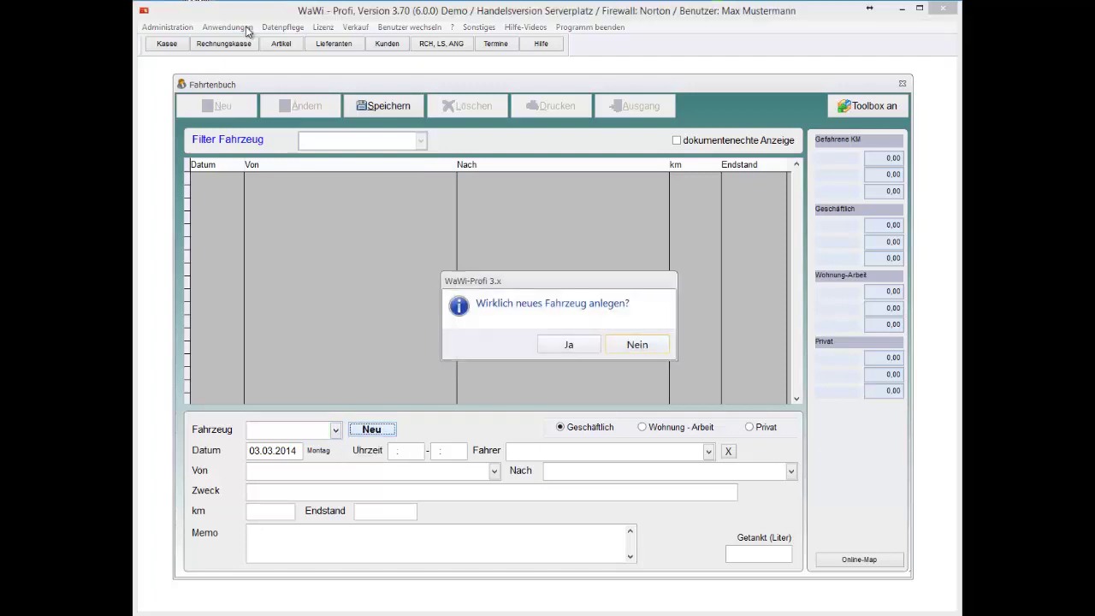
left_click(568, 344)
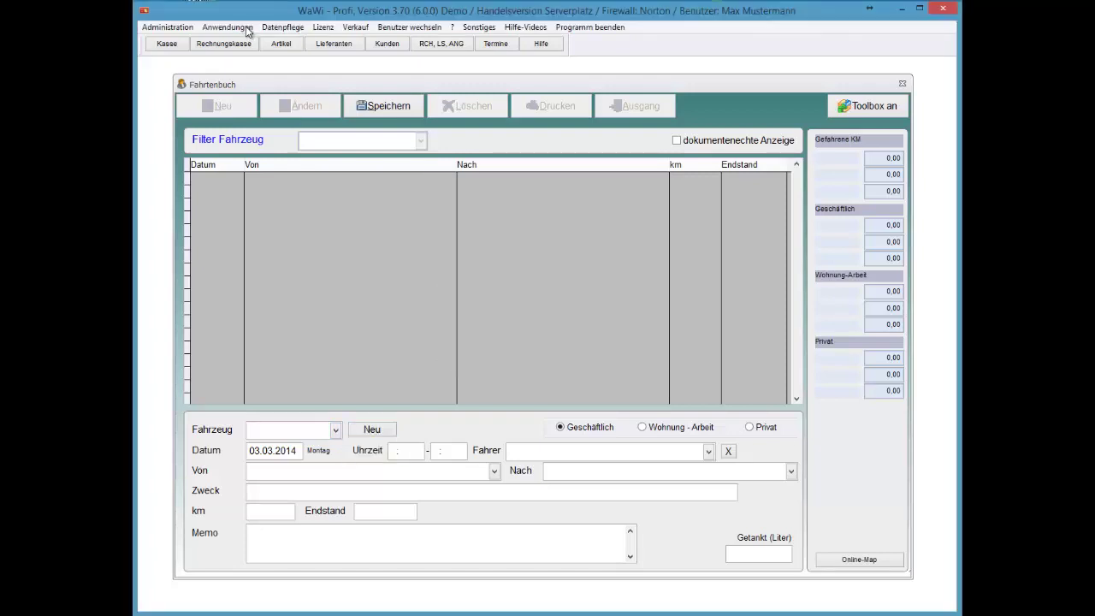
type("SAD-00-00")
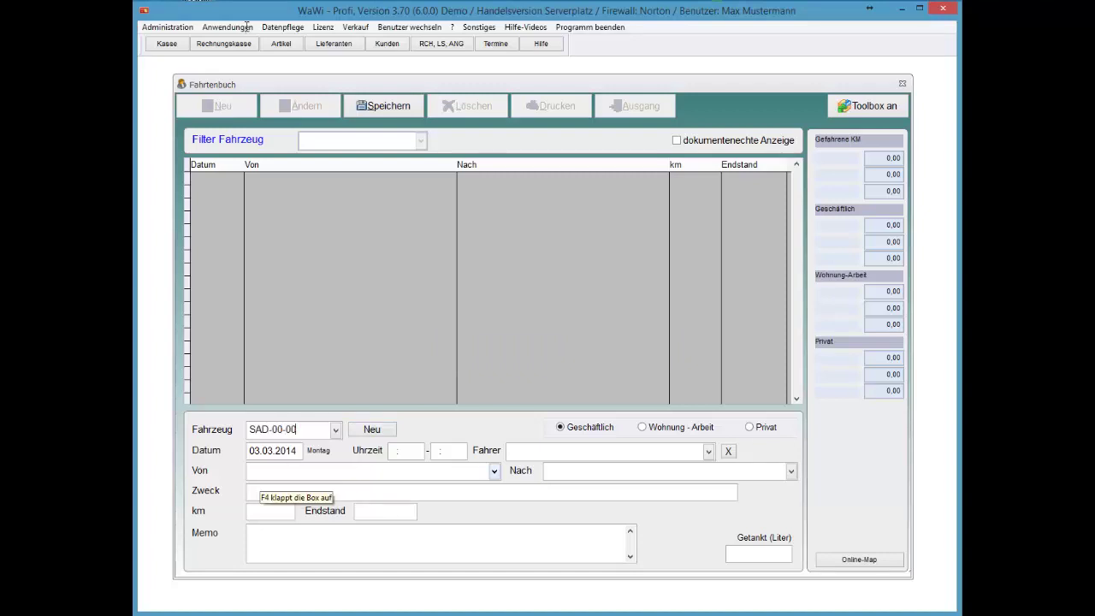
Set the trip date to 01.02.2014 and leave both time fields empty.
key("Tab")
type("01022014")
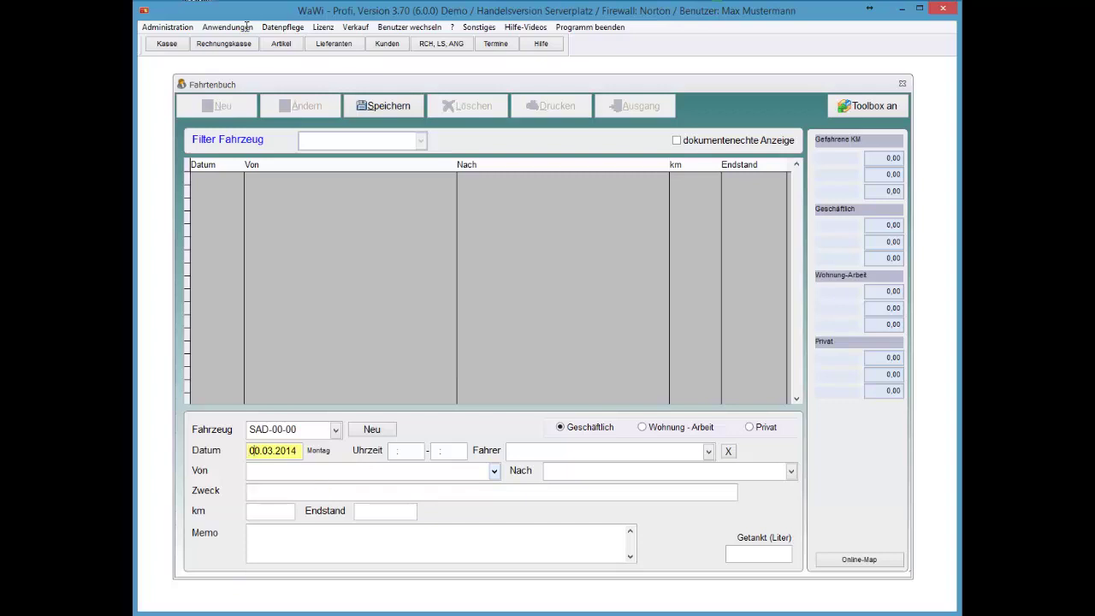
key("Tab")
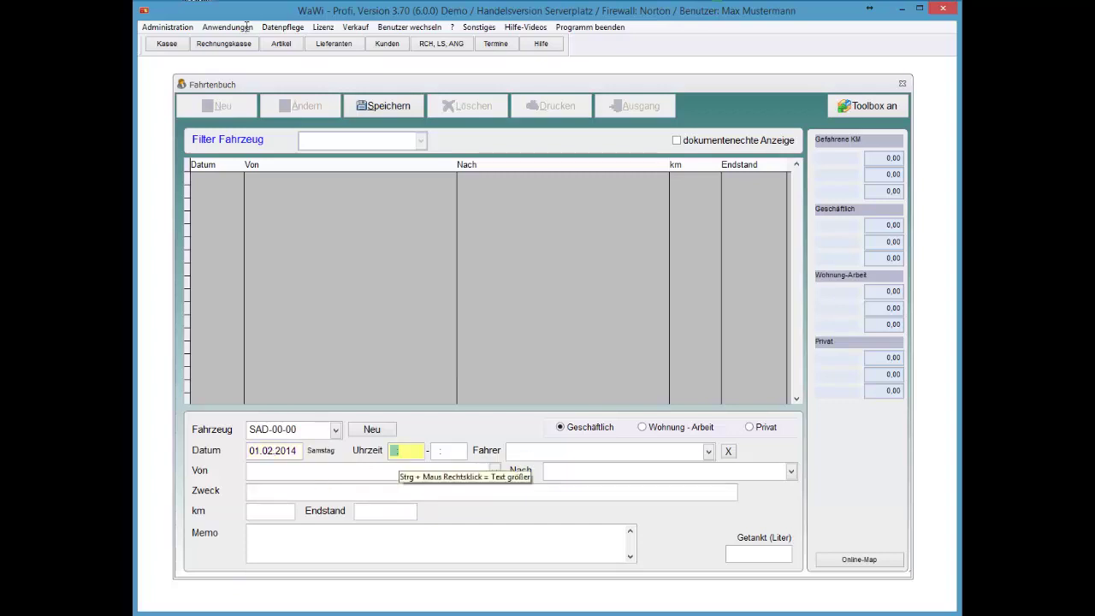
key("Tab")
key("Tab")
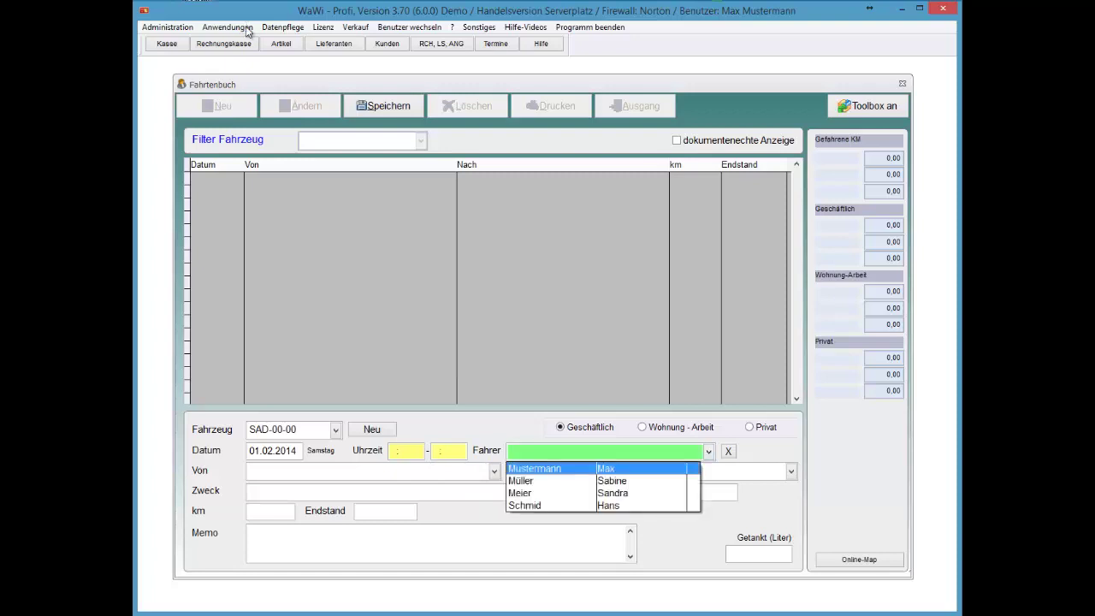
Look through the list of available drivers and leave the driver field empty.
key("Down")
key("Down")
key("Down")
key("Up")
key("Up")
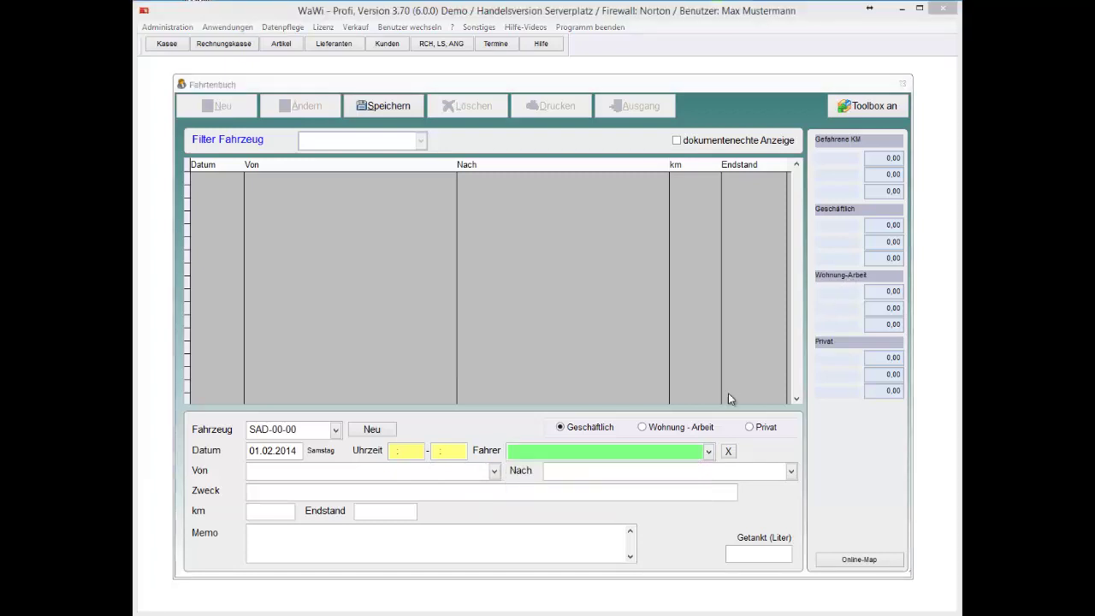
left_click(668, 454)
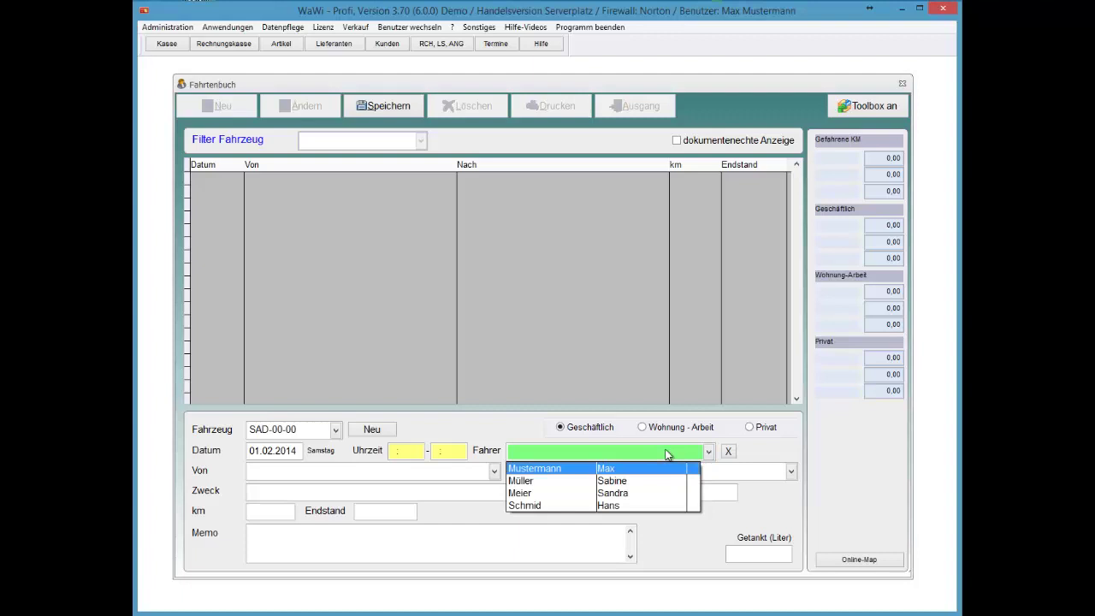
scroll(668, 455, "down", 3)
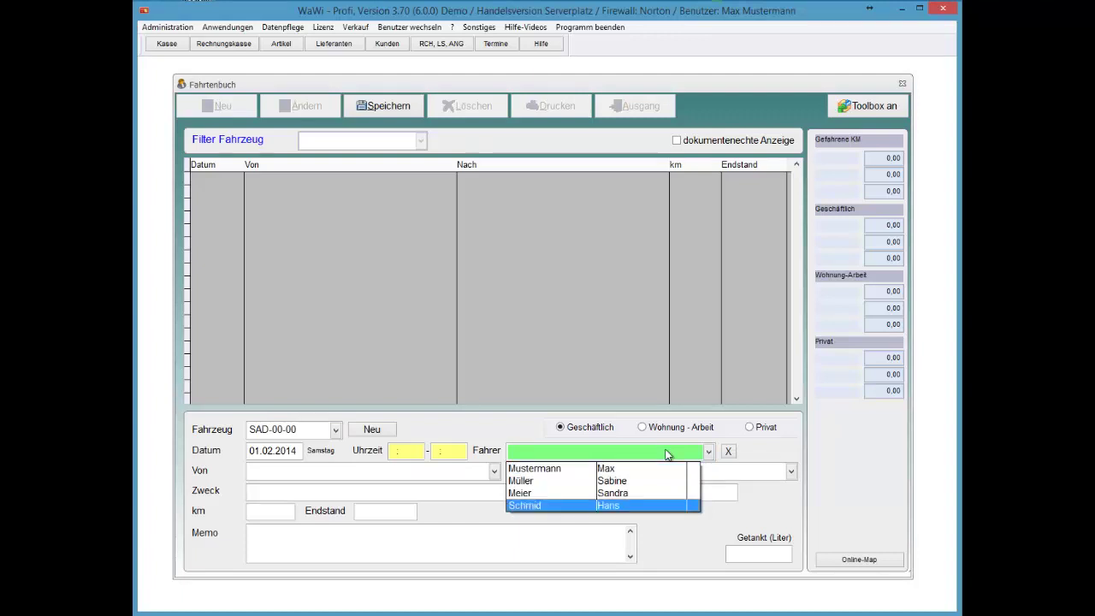
scroll(668, 455, "up", 2)
key("Tab")
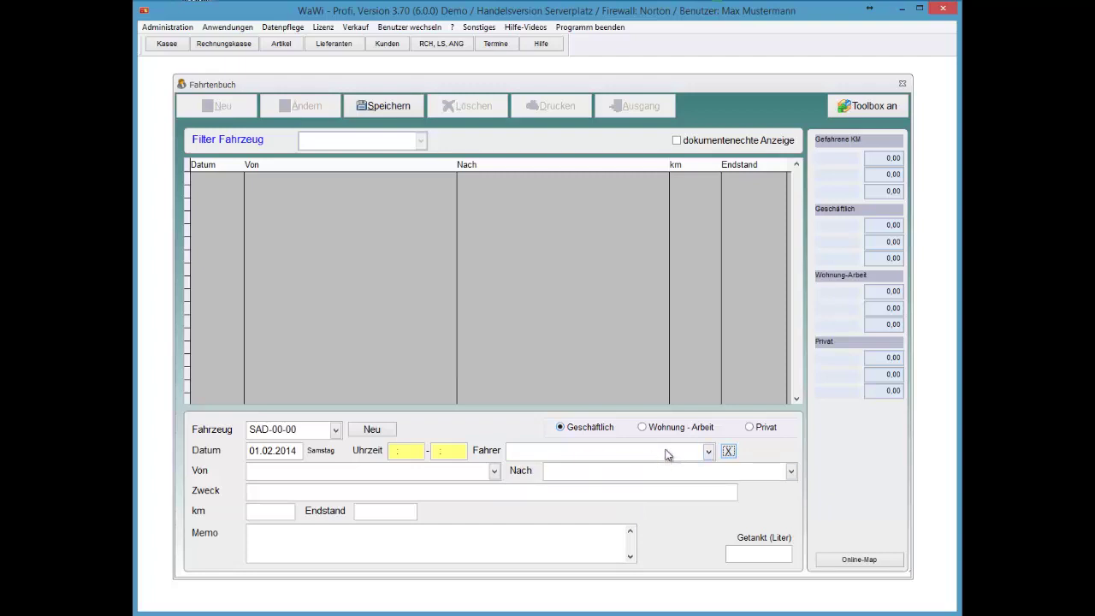
Switch the trip type to Wohnung - Arbeit and back to Geschäftlich so the purpose is filled in.
key("Tab")
key("space")
key("shift+Tab")
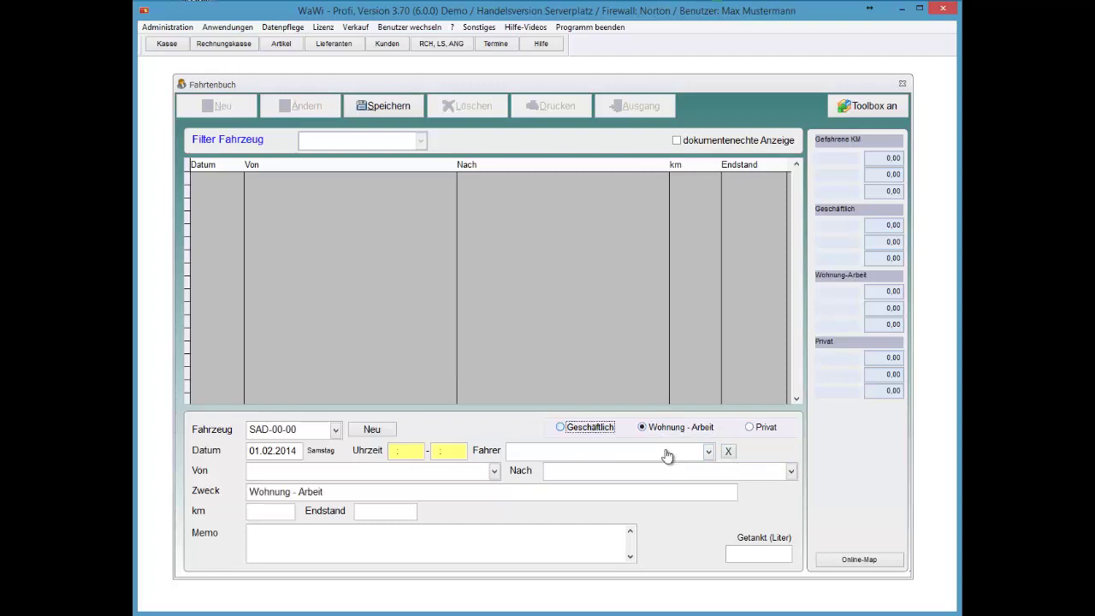
key("space")
key("Tab")
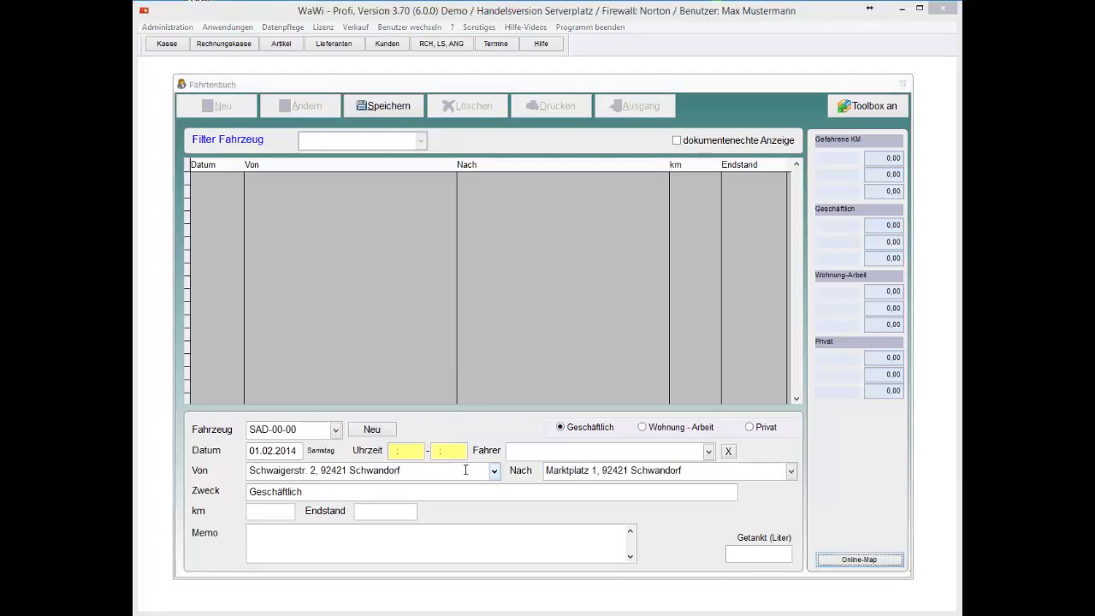
Clear the departure address of the trip and fill the same address in again.
left_click(408, 472)
key("BackSpace")
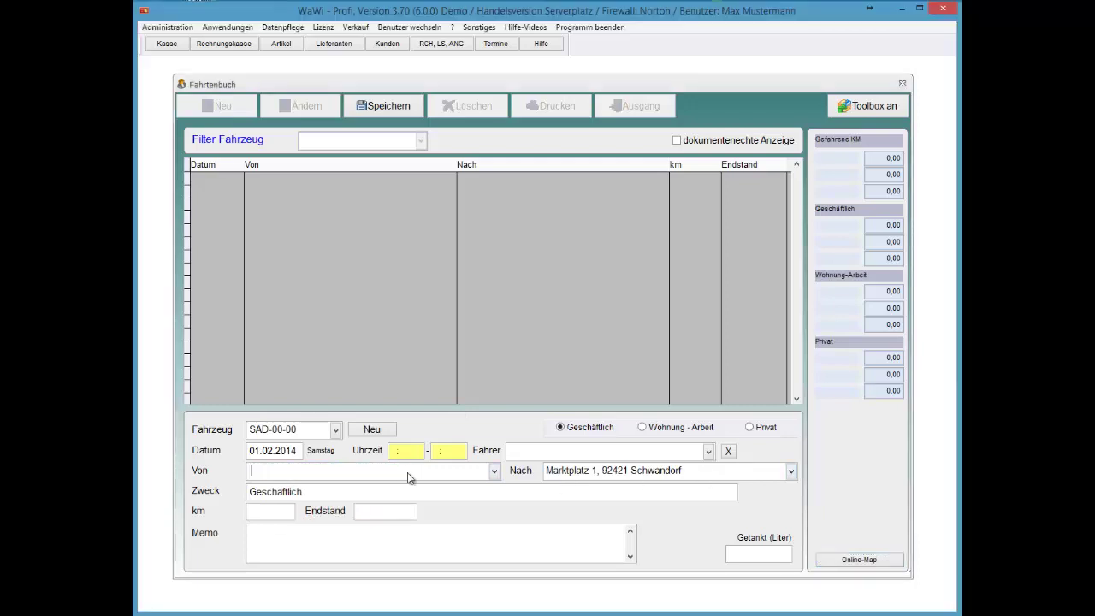
double_click(407, 473)
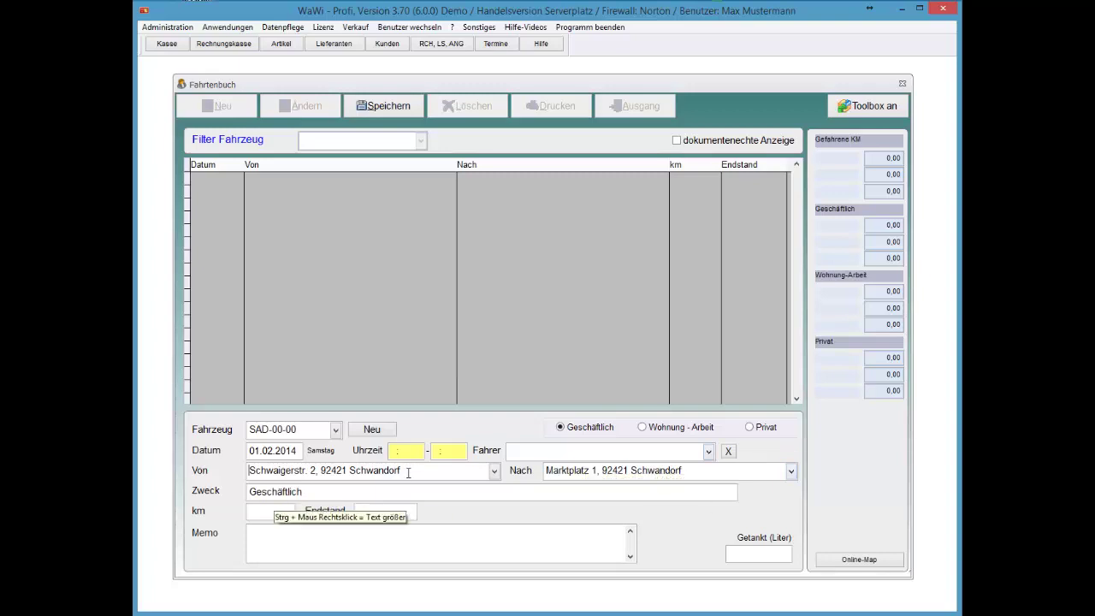
View the route between the two trip addresses in the online map and reroute it through a point further north.
key("Tab")
key("Tab")
key("Tab")
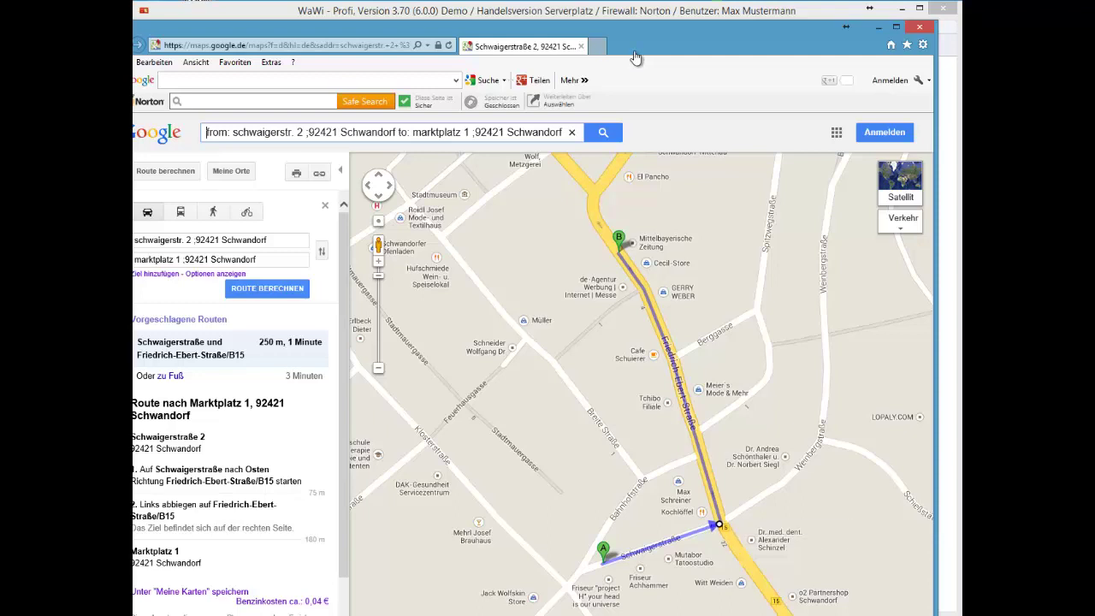
left_click_drag(720, 524, 565, 352)
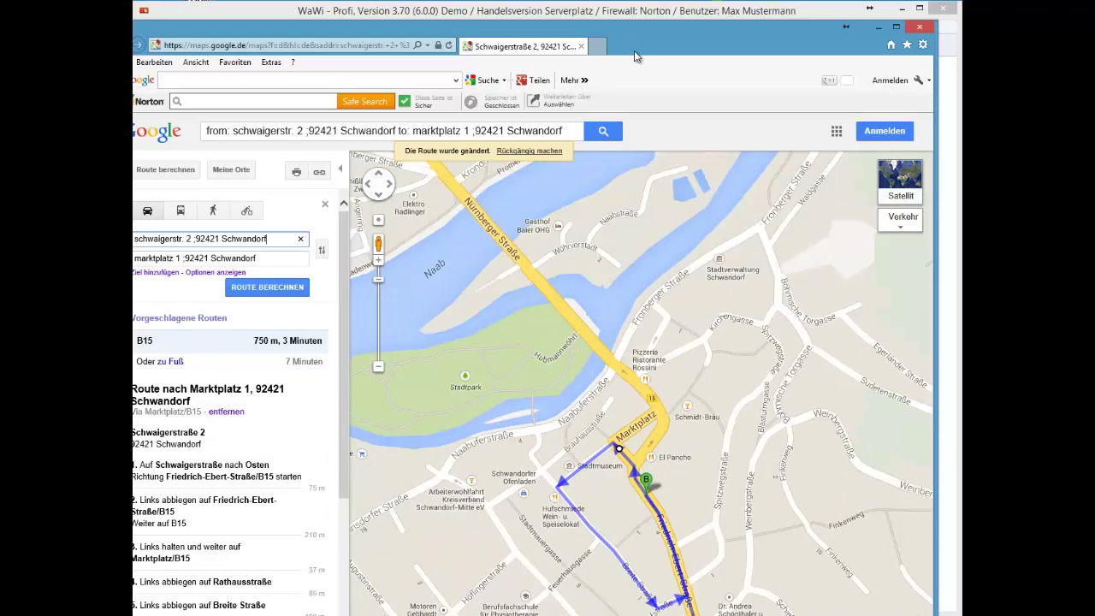
left_click_drag(634, 50, 634, 615)
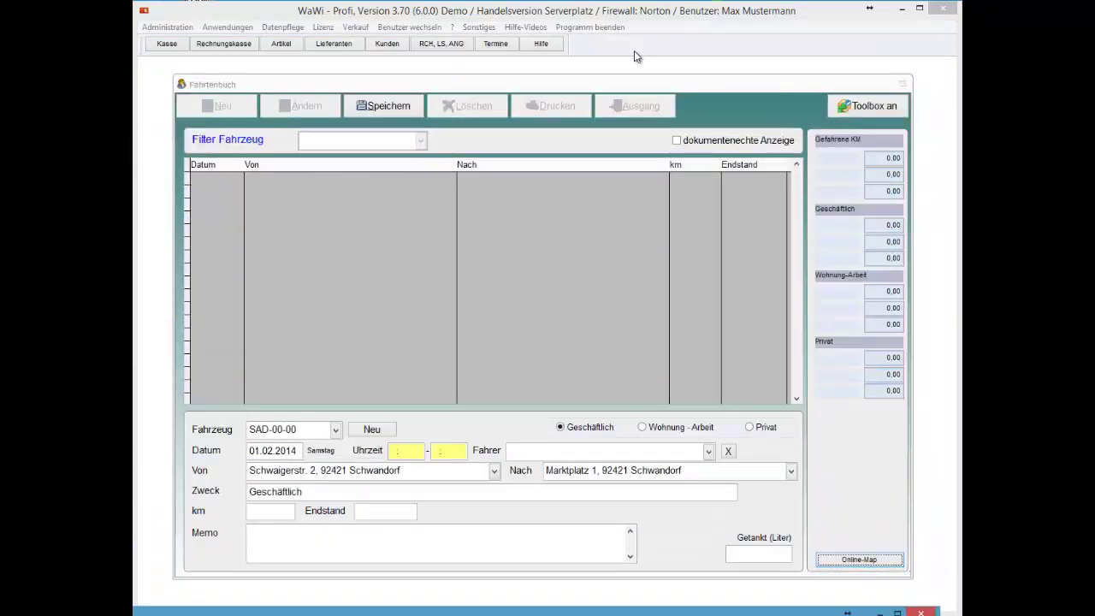
Enter 0,25 km as the distance and 1000 as the final odometer reading, and save the trip.
type("0,25")
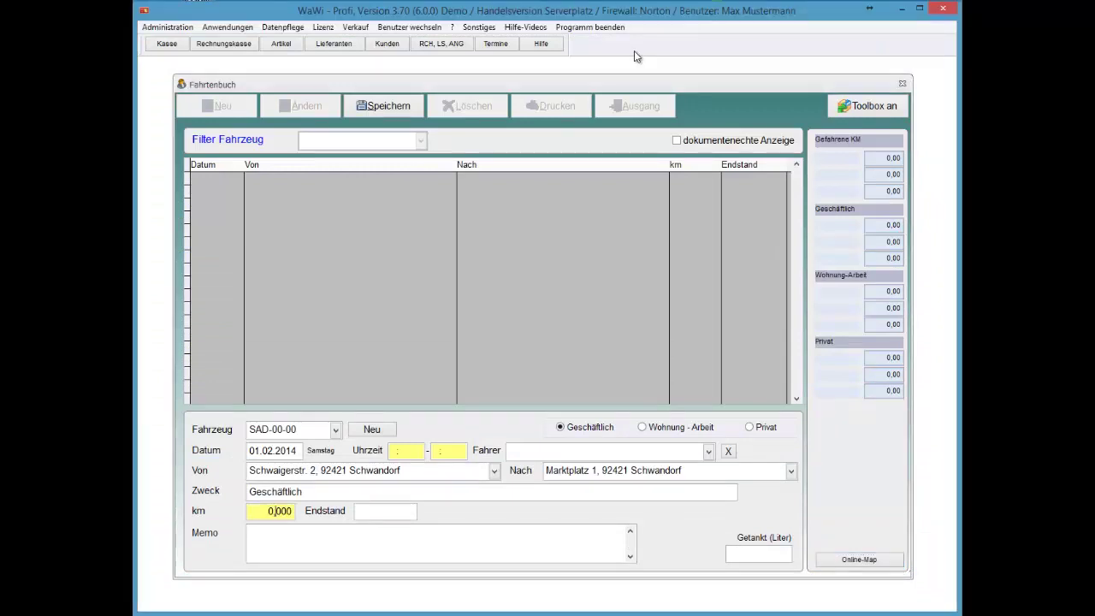
key("Tab")
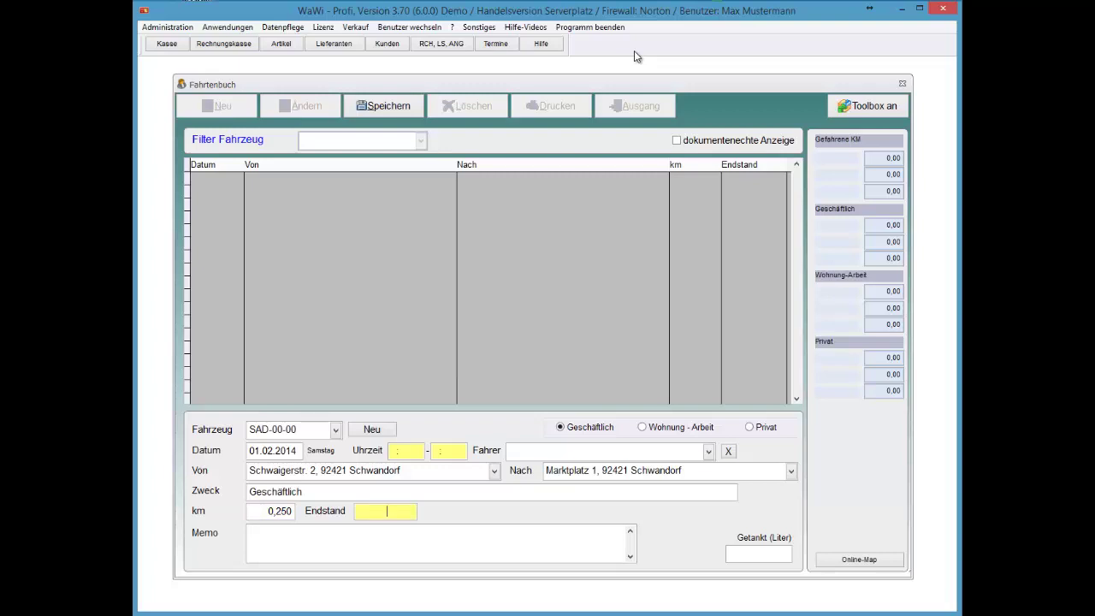
type("1000")
key("Tab")
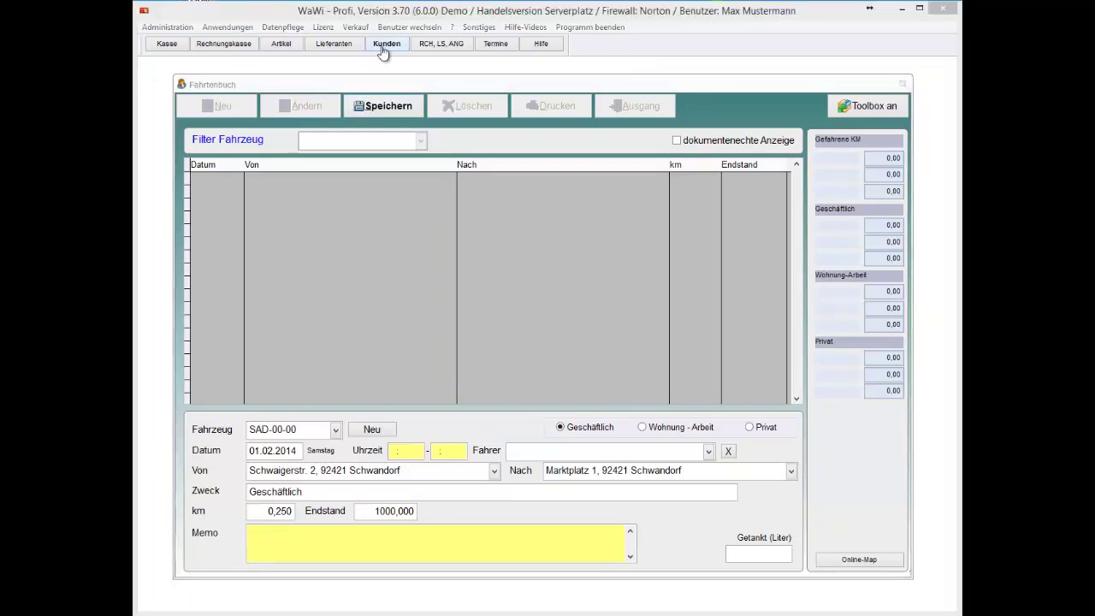
left_click(384, 108)
key("Left")
key("Return")
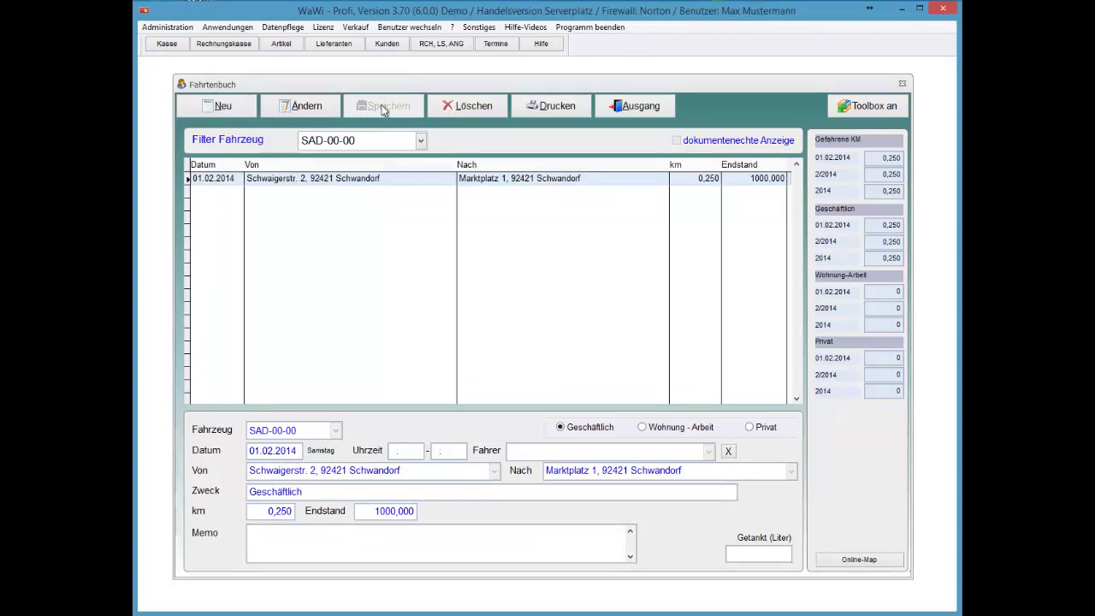
Start a follow-up trip entry, check the stored destinations and enter the Krankenhaus in Schwandorf as the destination.
key("Return")
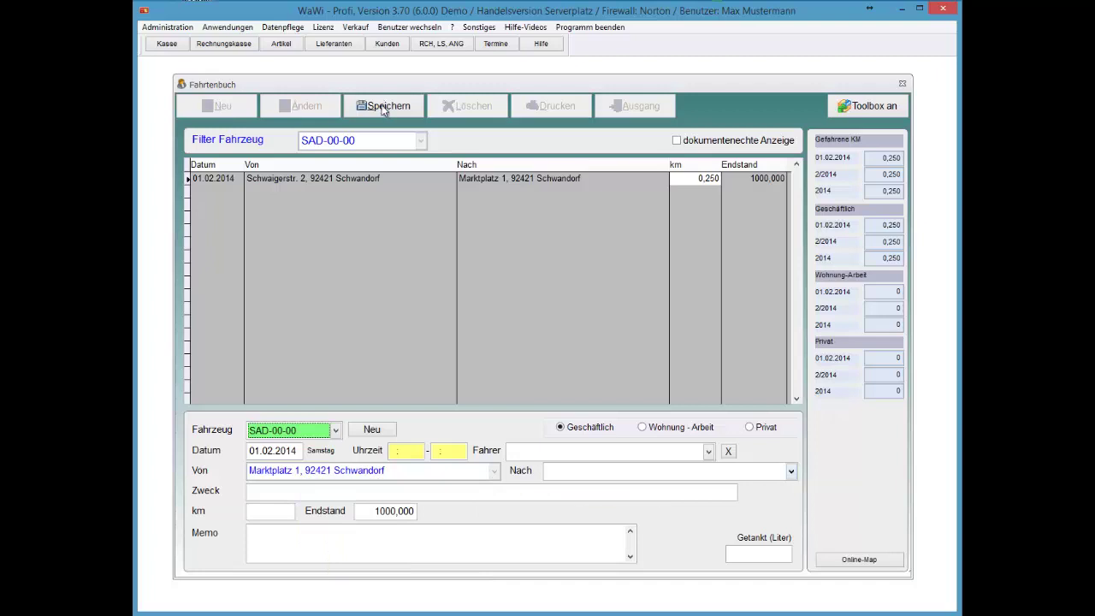
left_click(791, 470)
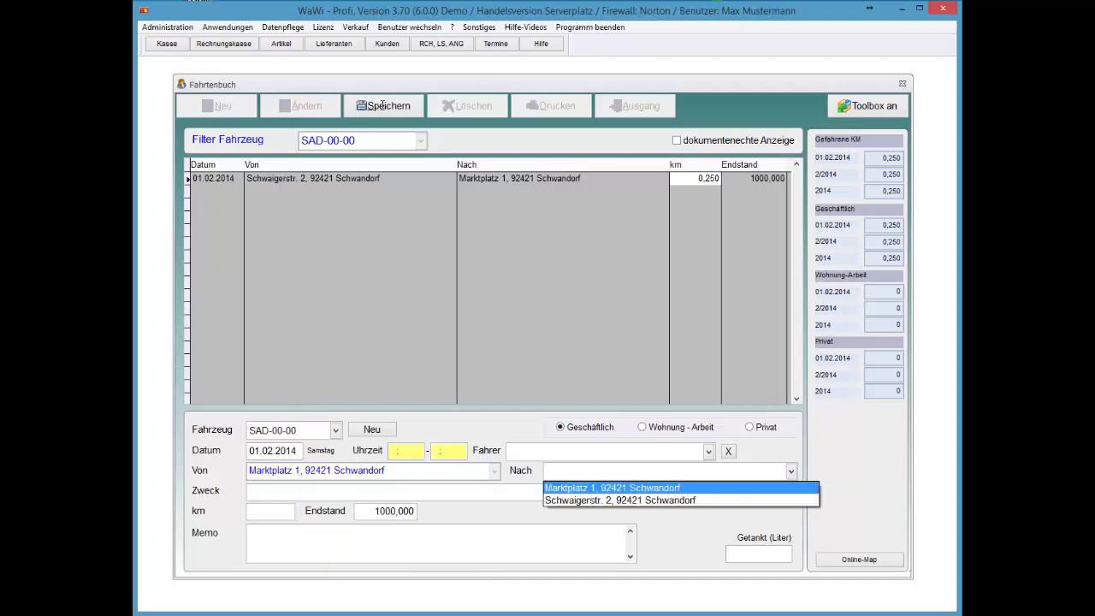
key("Down")
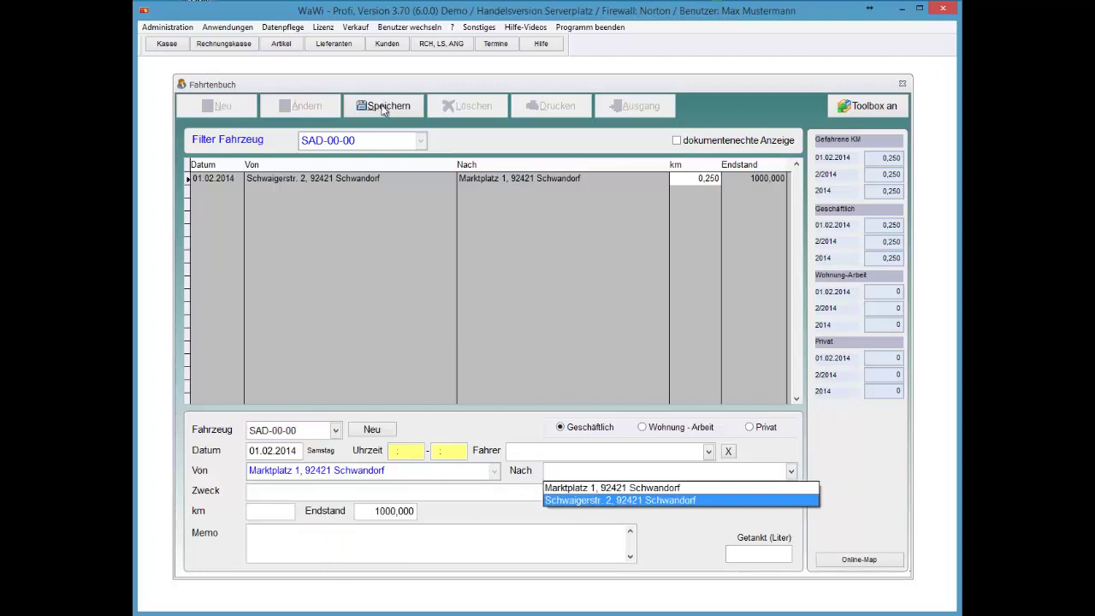
key("Up")
key("Down")
key("Up")
key("Down")
key("Up")
key("Down")
key("Up")
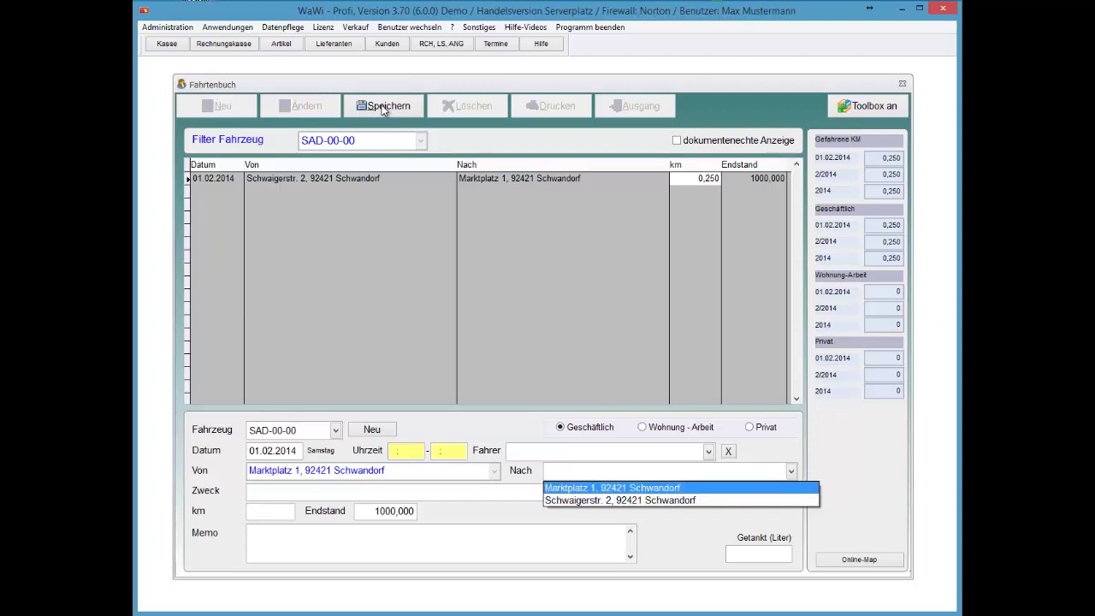
key("Escape")
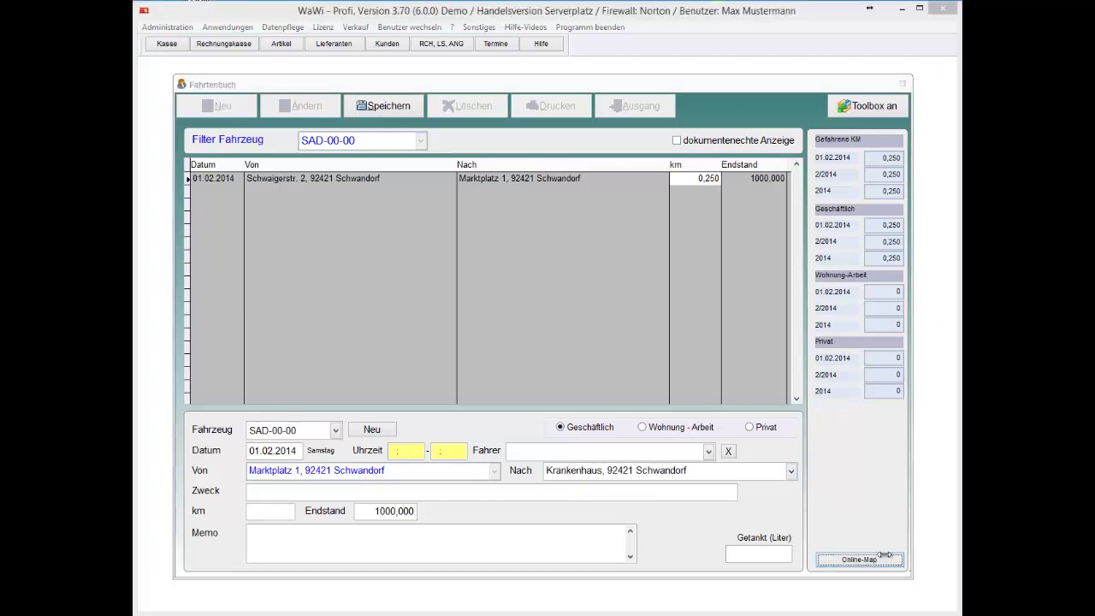
Look up the route from the departure address to the Krankenhaus in the online map.
double_click(601, 476)
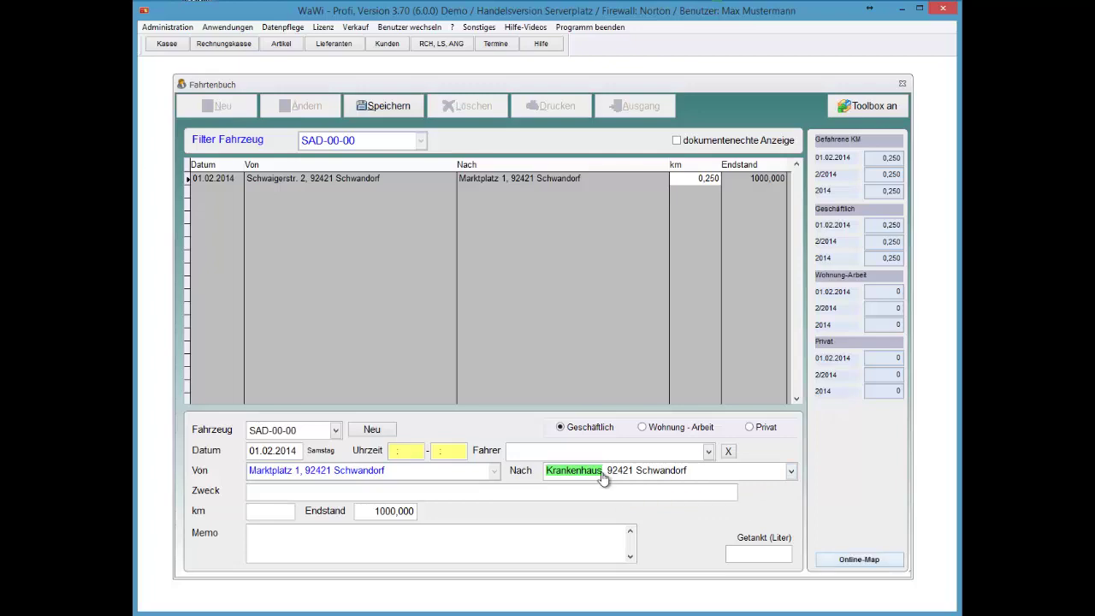
key("alt+o")
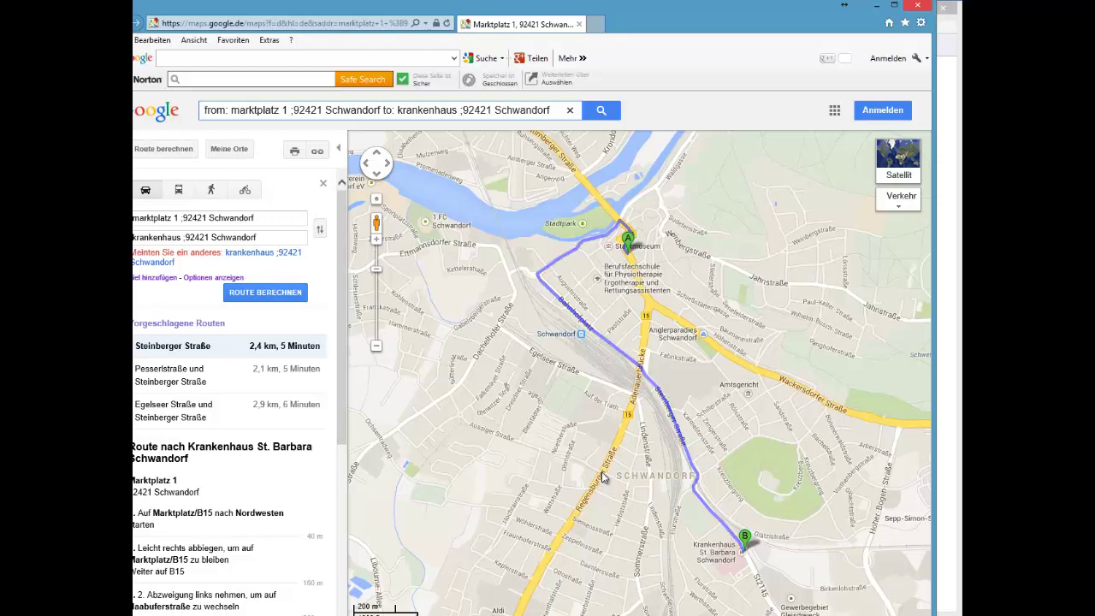
key("alt+Tab")
Set the second trip's distance to 2,4 km and its trip type to Privat.
type("2,4")
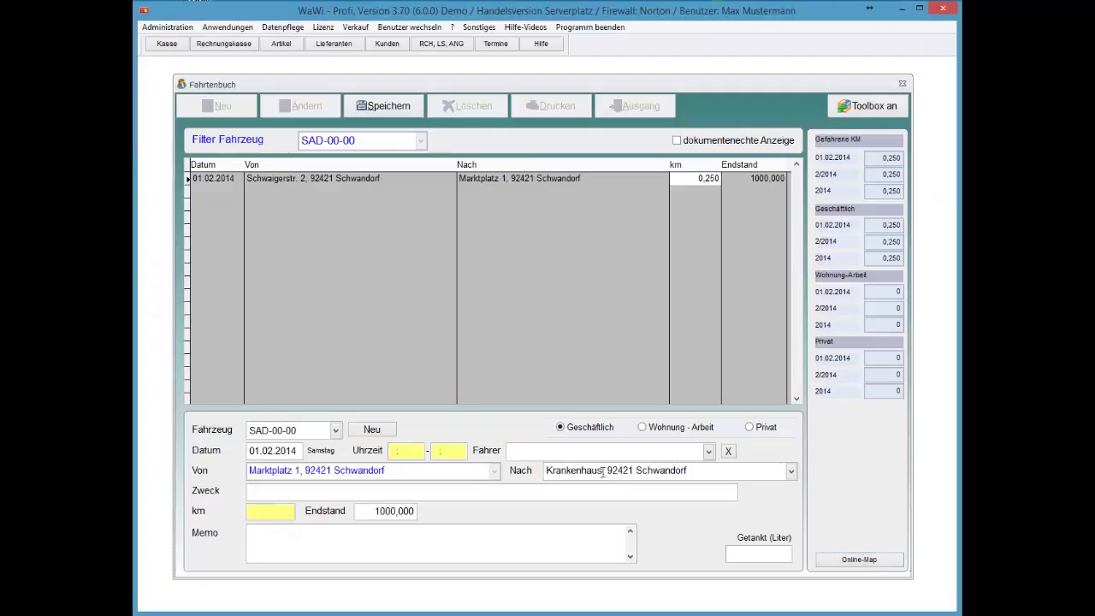
key("Tab")
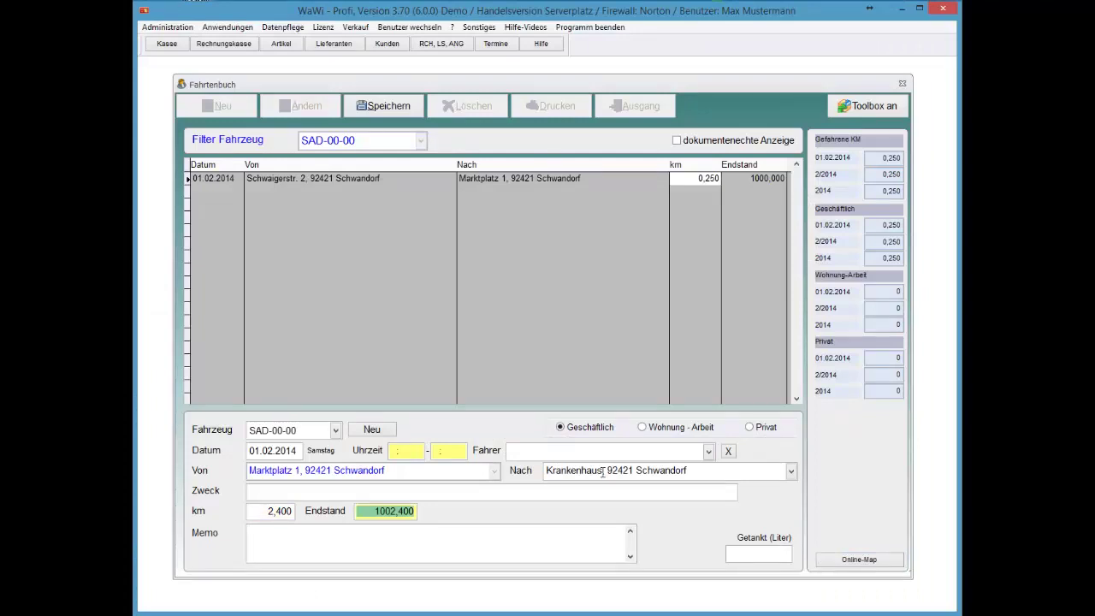
key("alt+p")
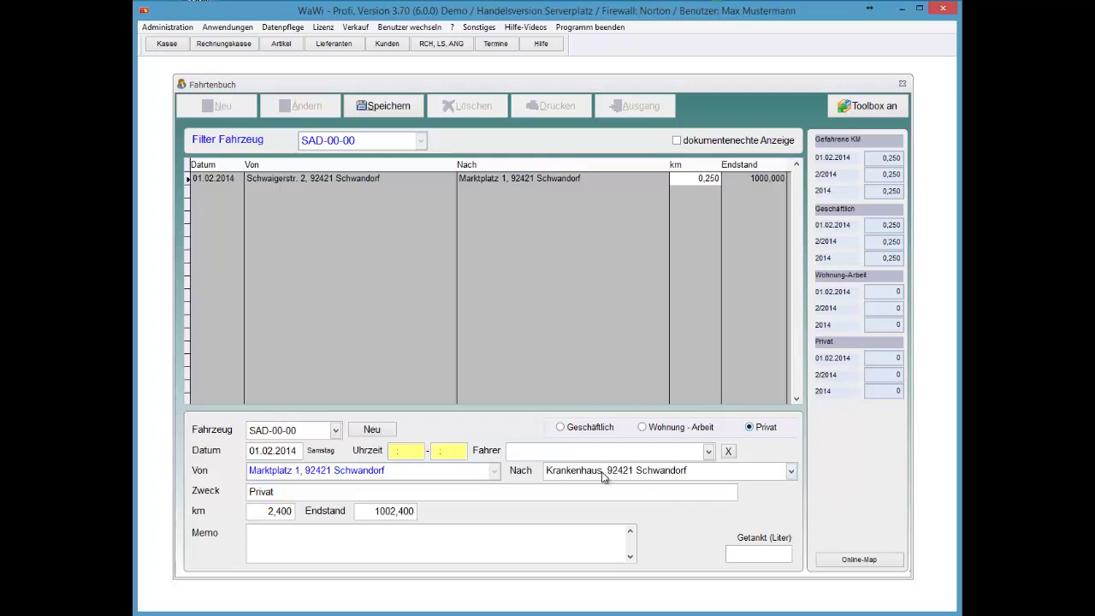
Check the route to the Krankenhaus in the online map again and set the private trip's distance to 6 km.
left_click(603, 478)
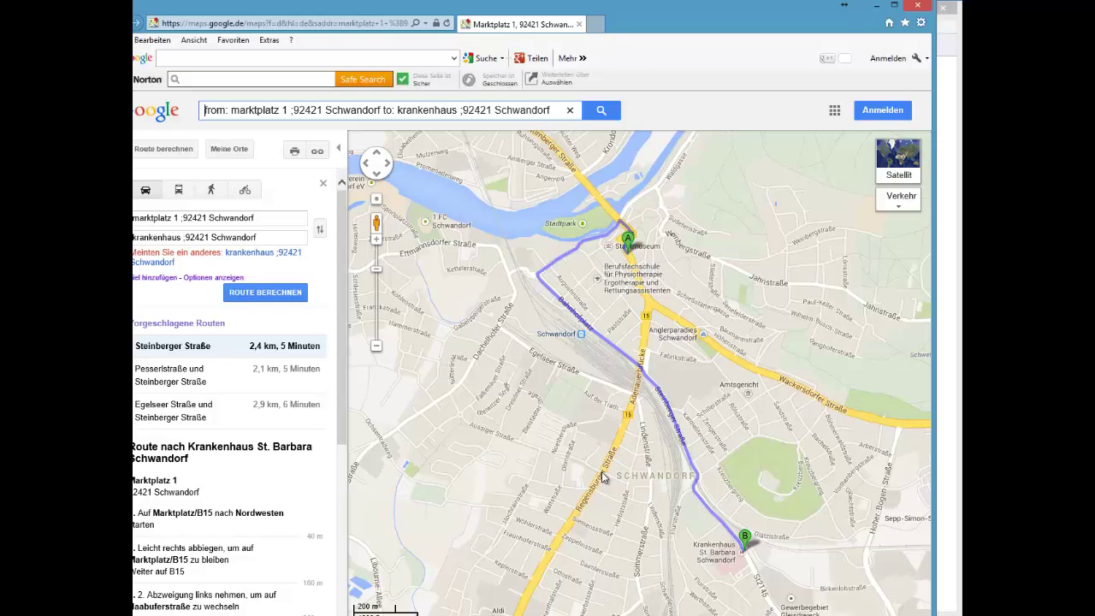
key("alt+Tab")
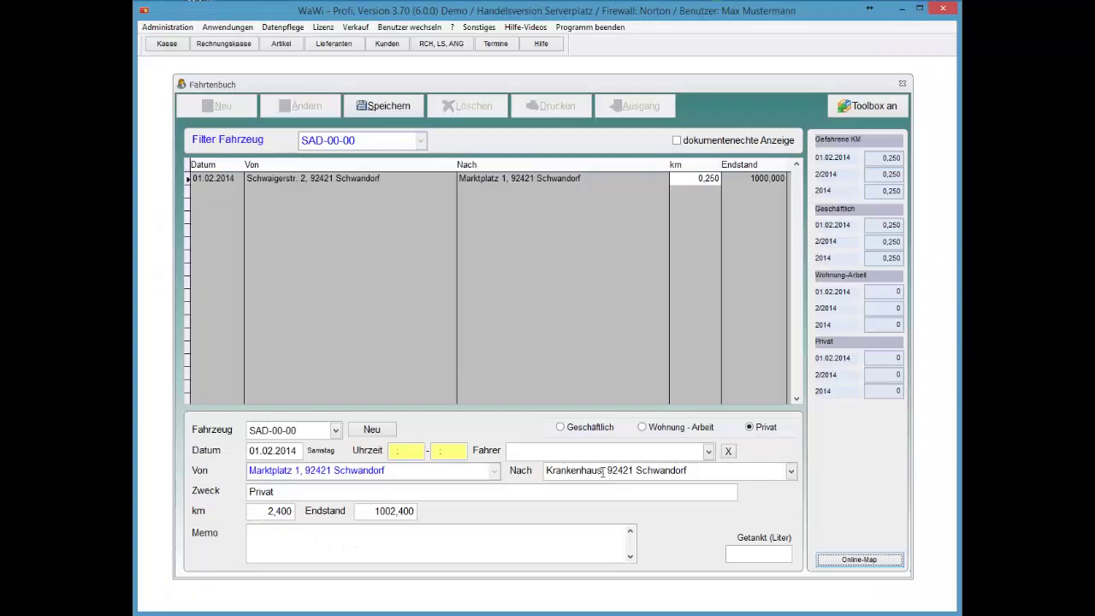
key("Tab")
key("shift+Tab")
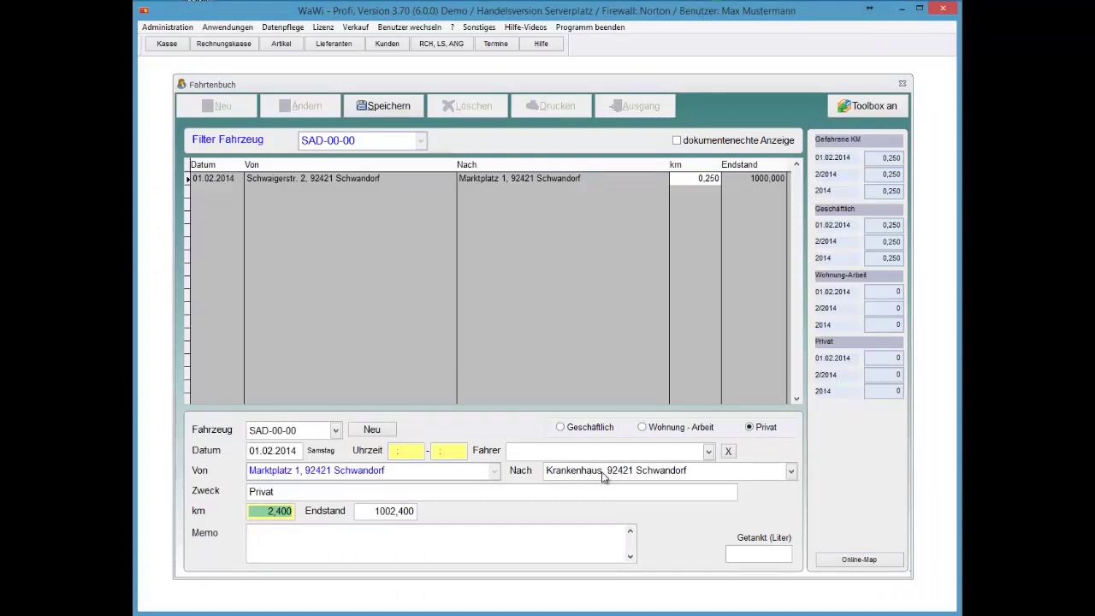
type("6 ,")
key("Tab")
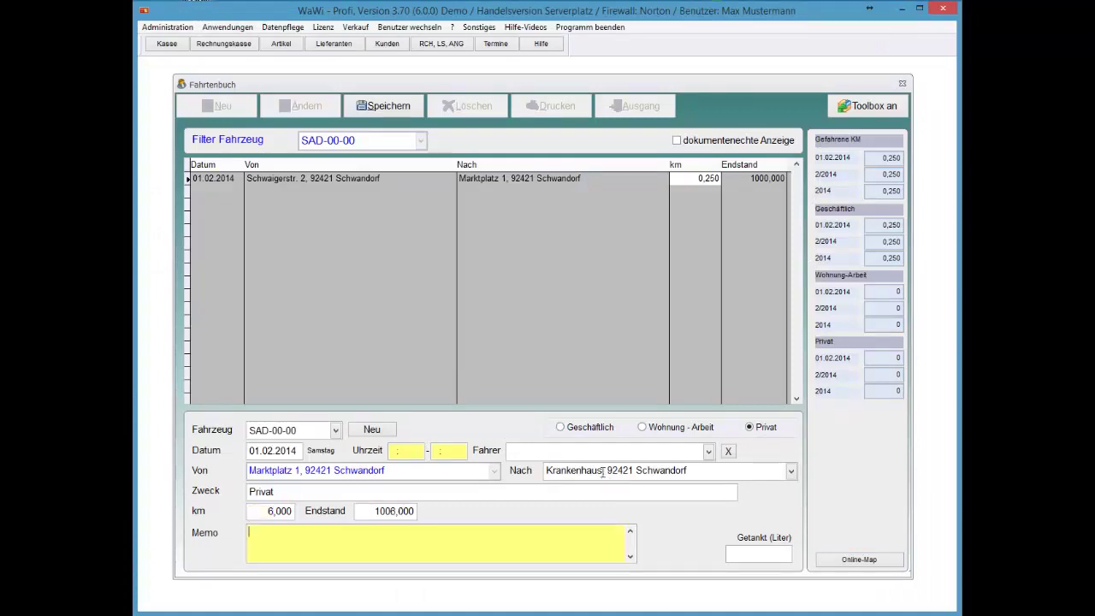
Enter the memo "kein Parkplatz gefunden, 5 Runden gedreht" for the private trip and save it.
type("kein Parkplatz (gefunden")
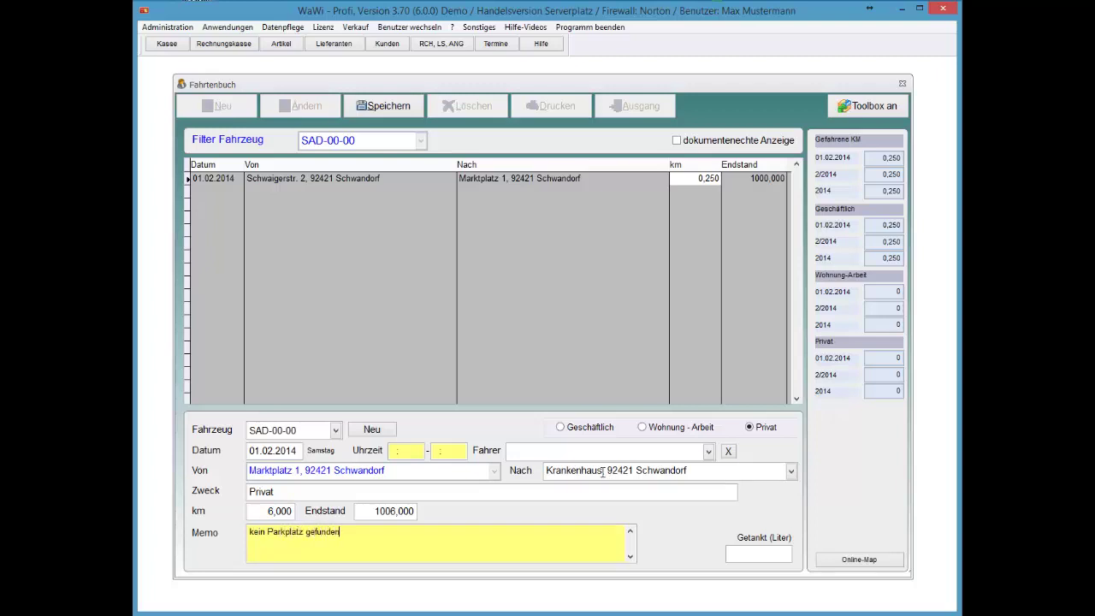
type(", 5 Runden gedrehrt")
key("BackSpace")
key("BackSpace")
type("t")
key("Tab")
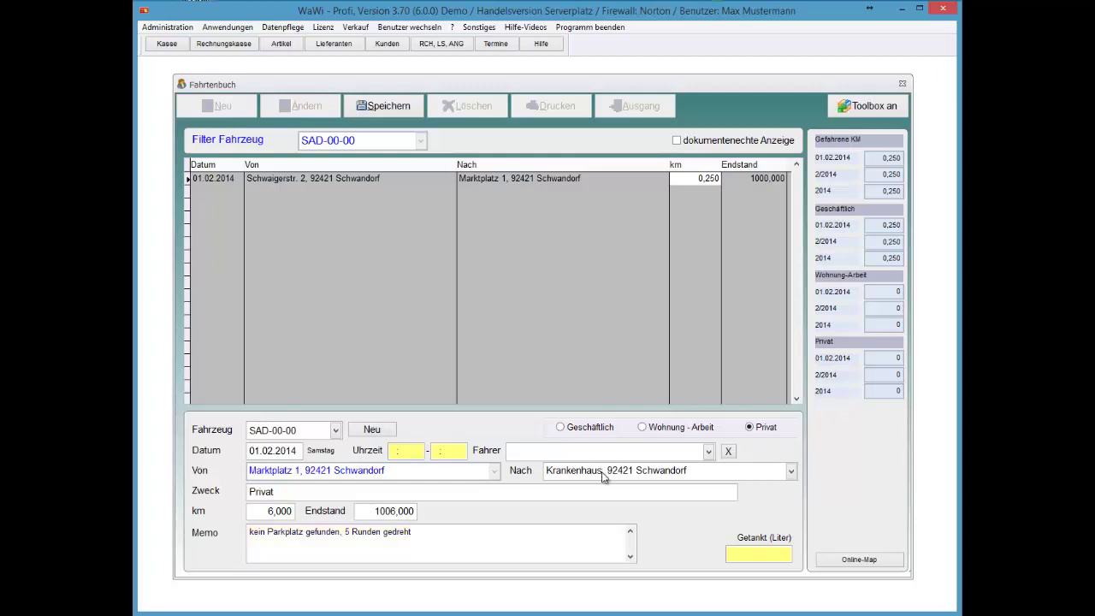
key("alt+s")
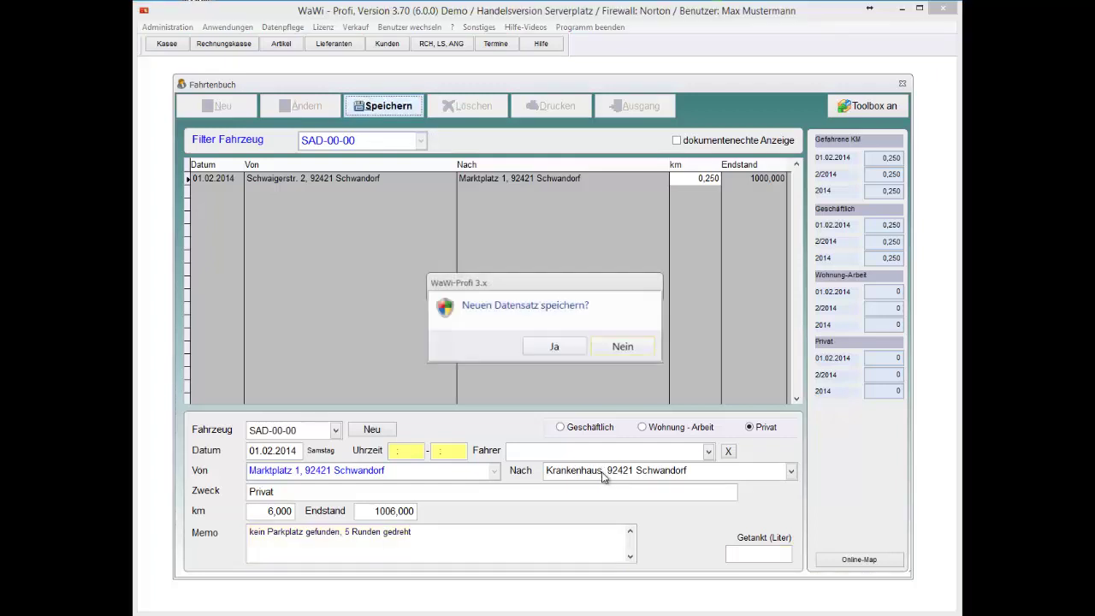
key("Return")
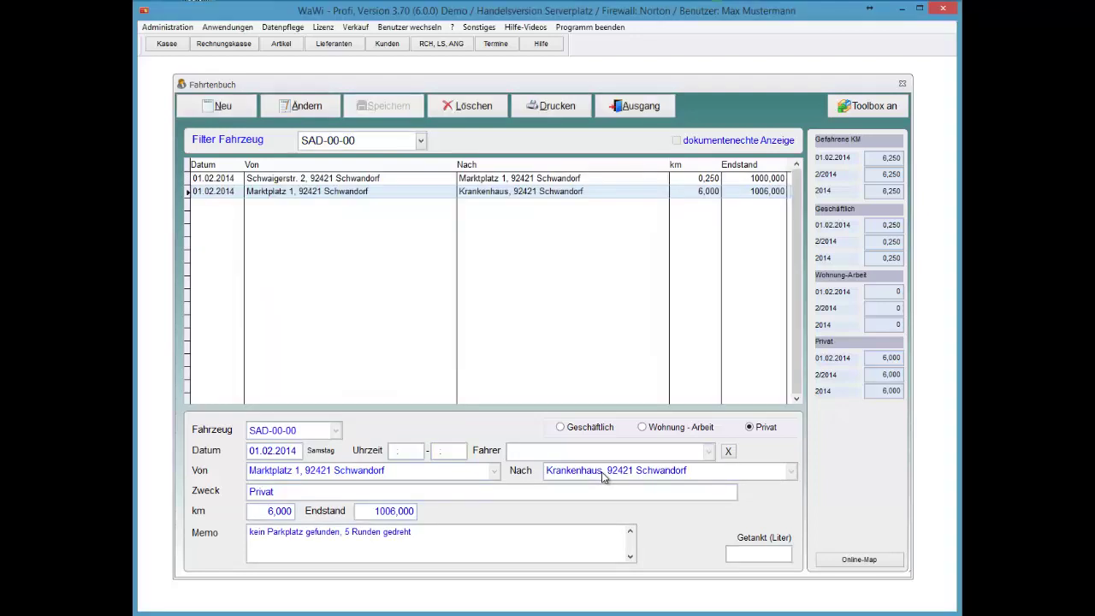
Start a new trip entry dated 02.02.2014 and choose the first trip's departure address as the destination.
key("alt+n")
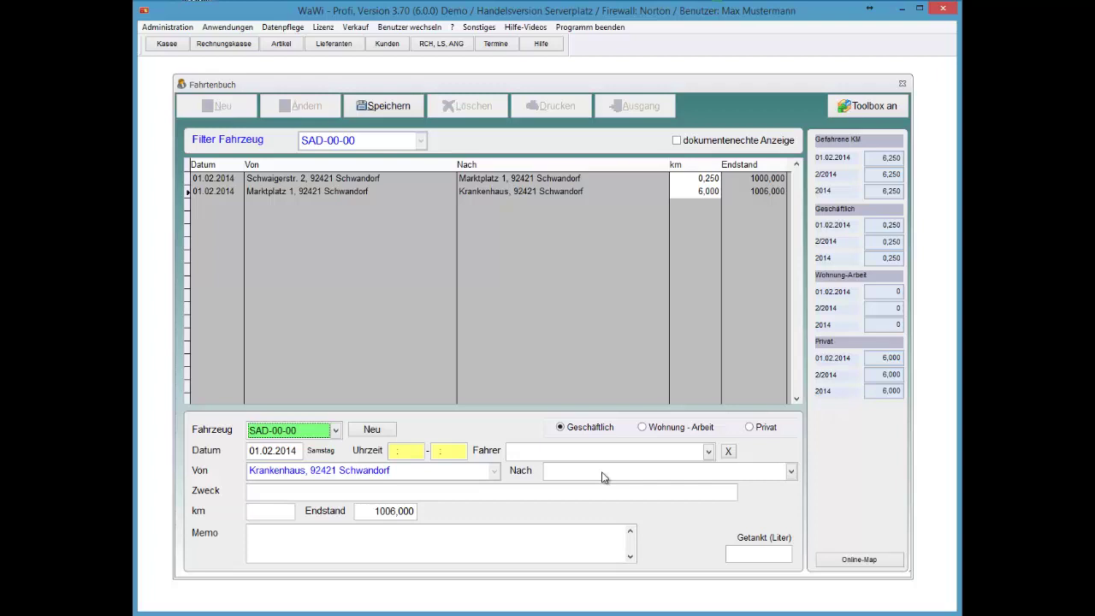
key("Tab")
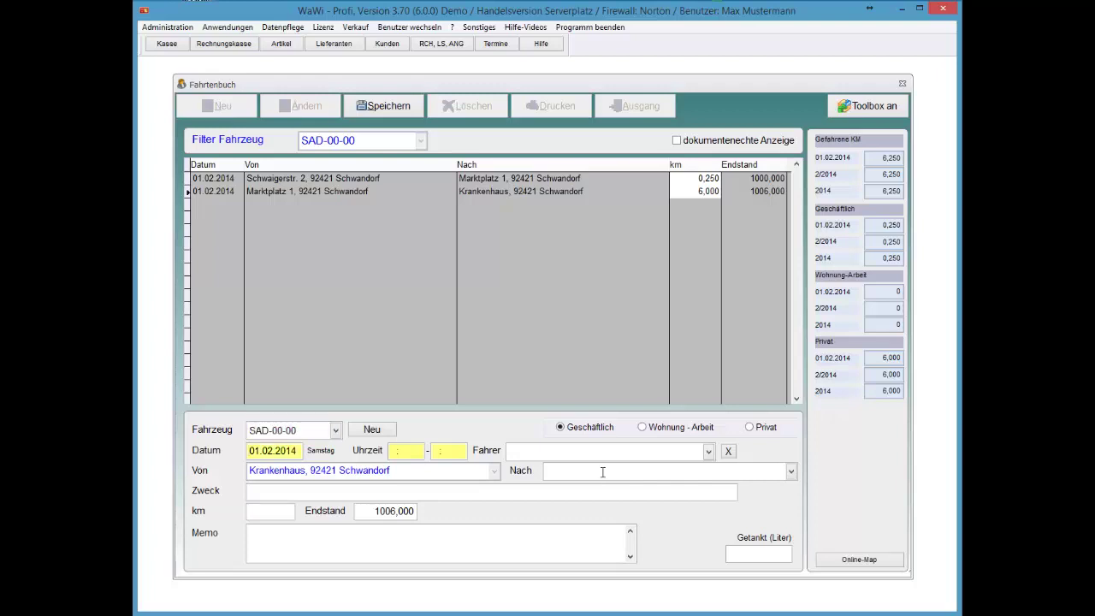
type("02")
left_click(603, 473)
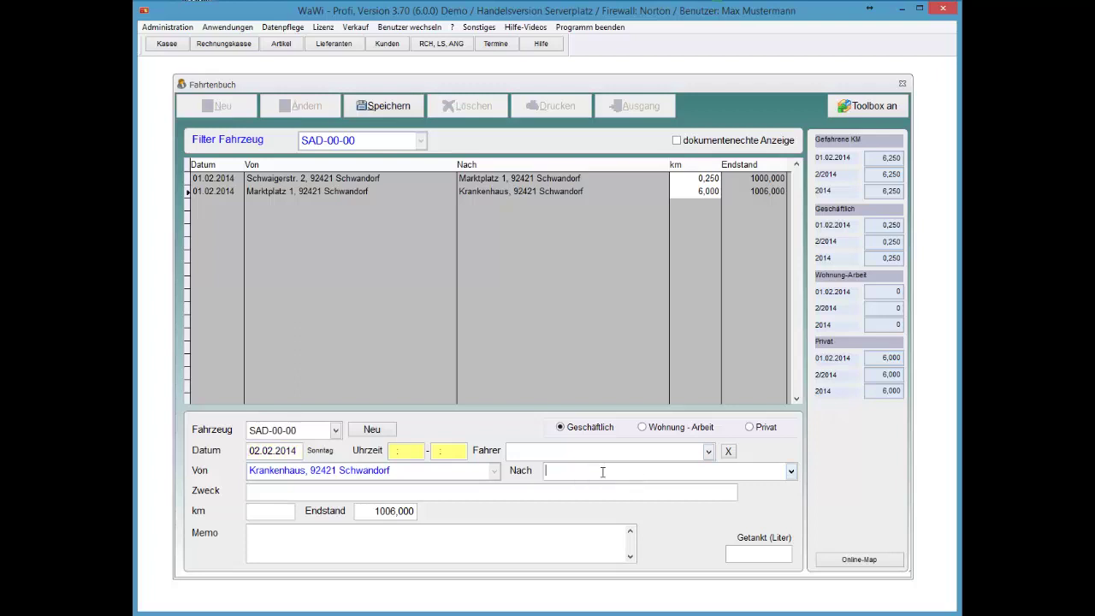
key("alt+Down")
key("Down")
key("Down")
key("Return")
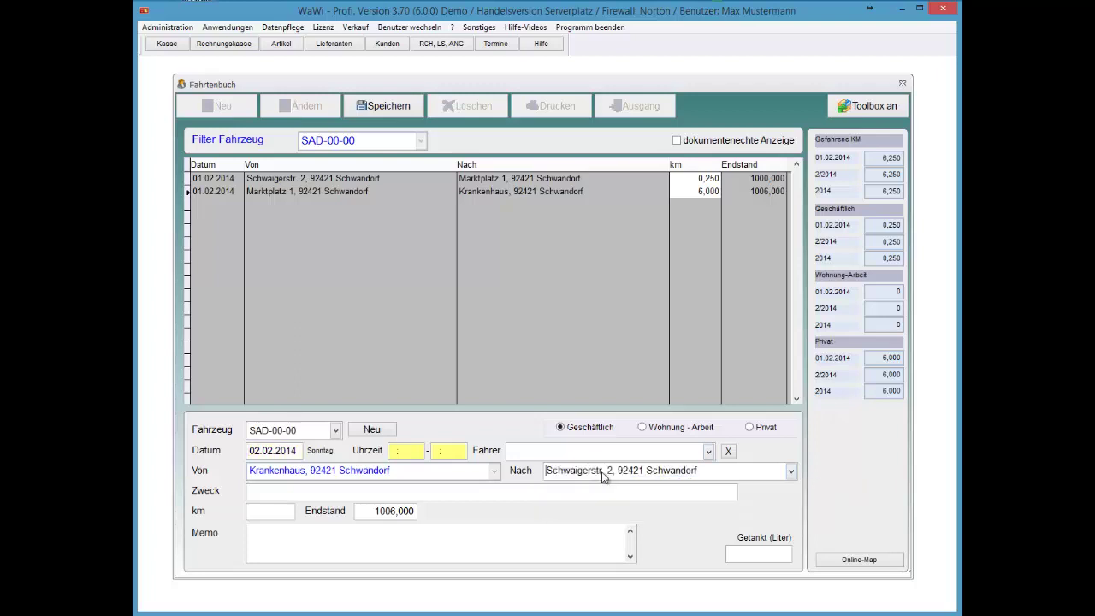
key("Tab")
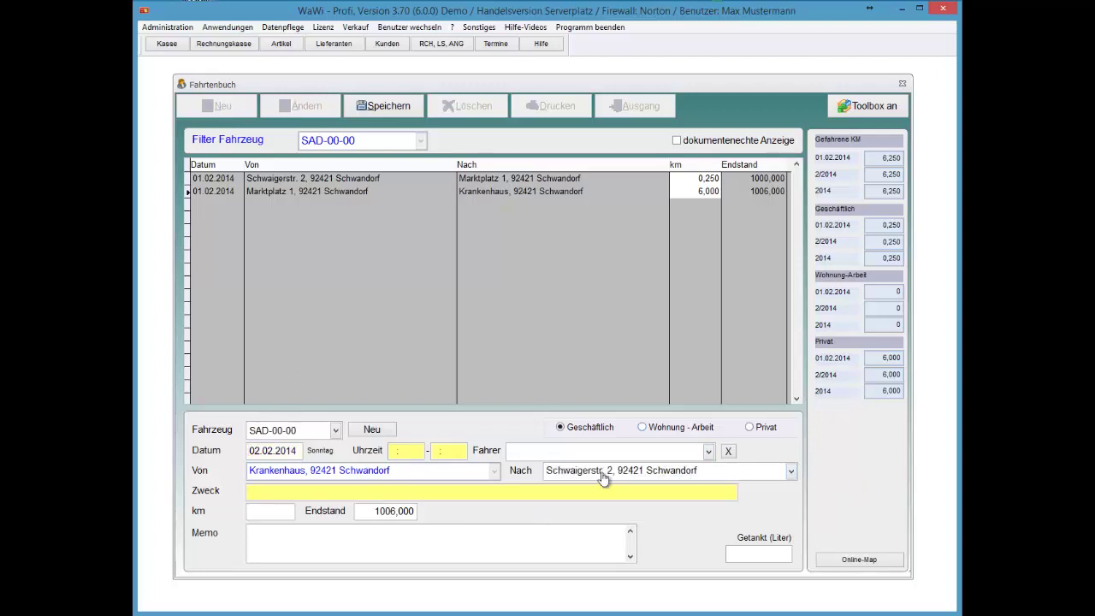
Set the third trip's type to Geschäftlich and look up its route from the Krankenhaus in the online map.
key("Right")
key("Left")
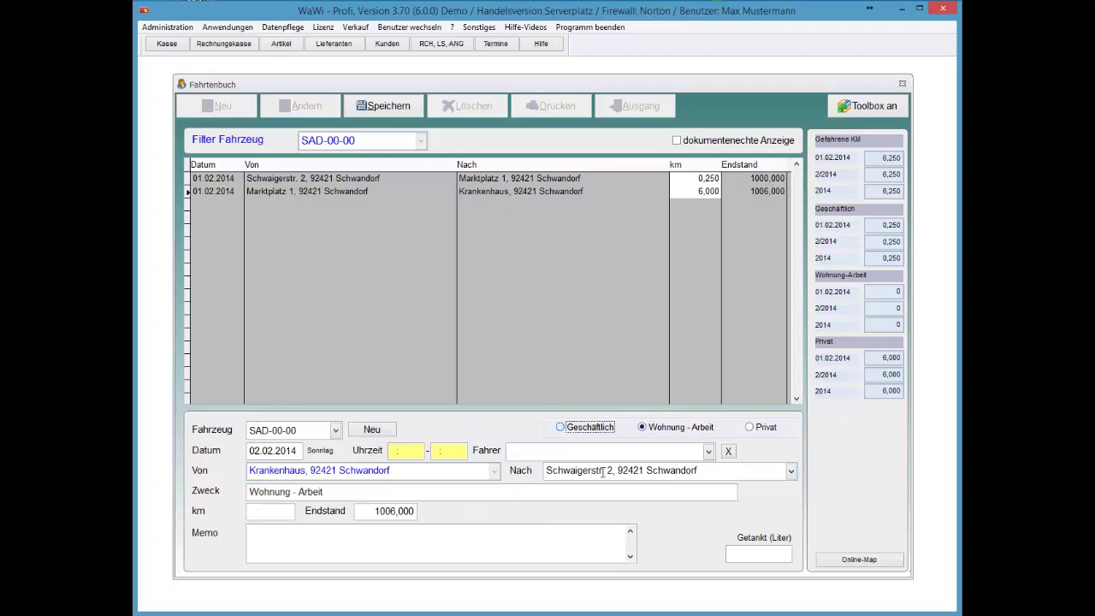
key("space")
key("Tab")
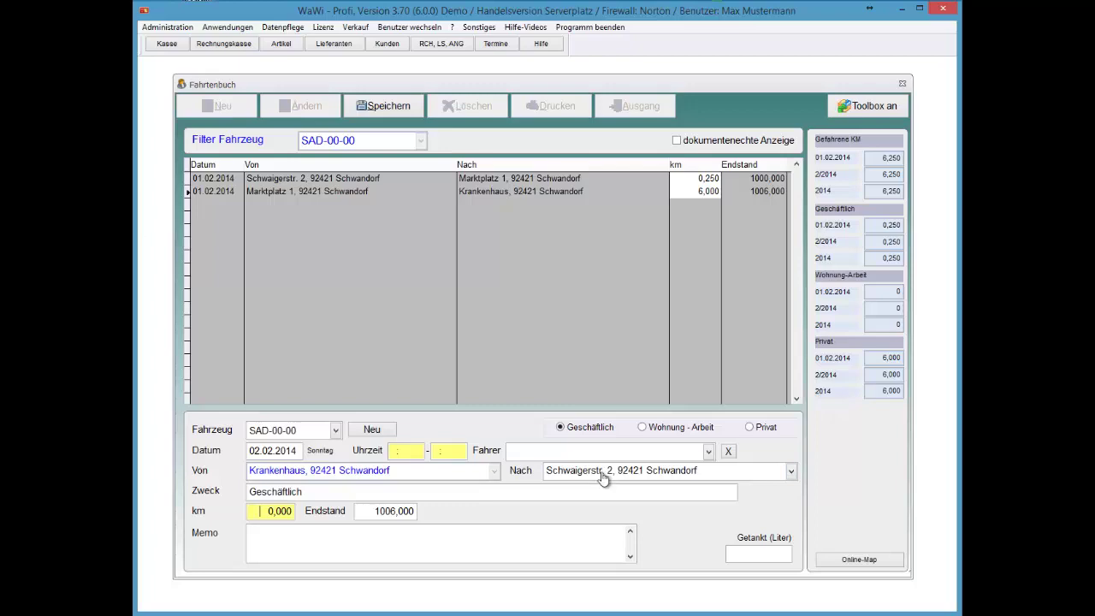
left_click(603, 478)
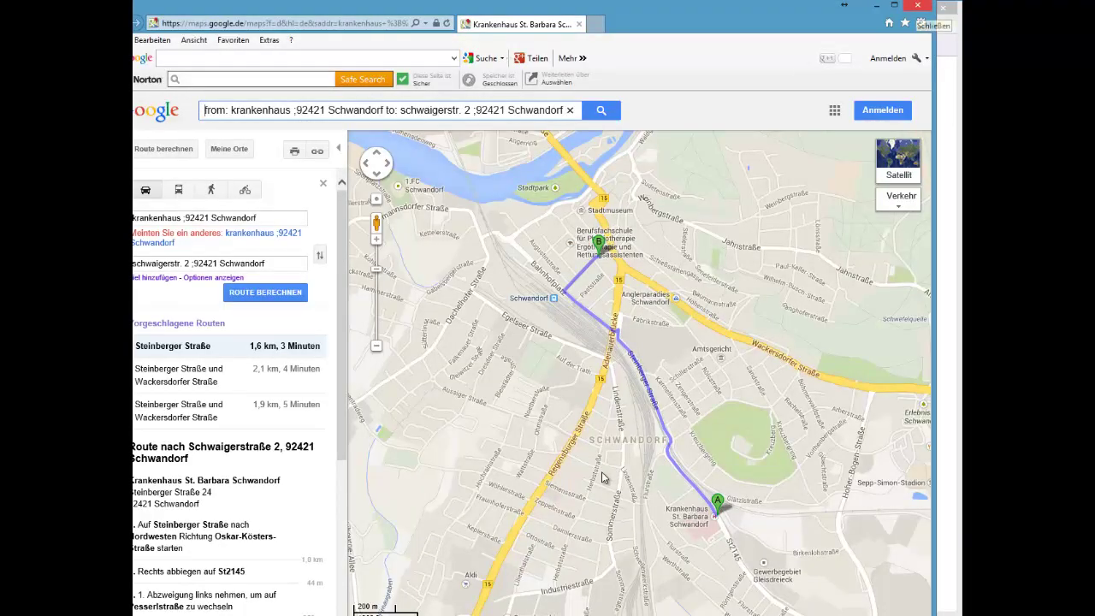
key("alt+F4")
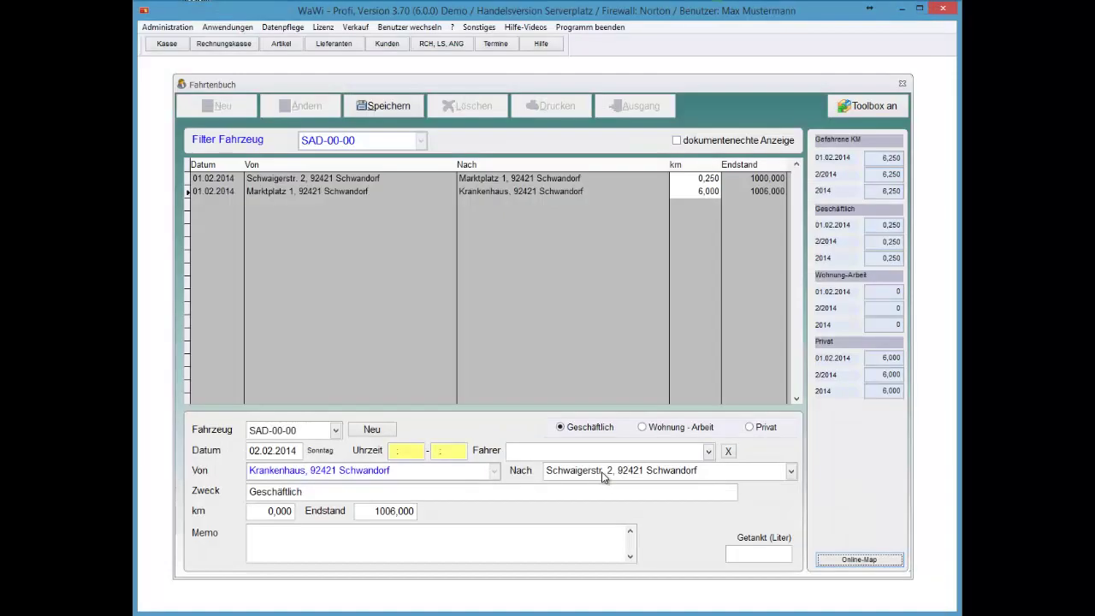
Set the third trip's distance to 1,6 km and save the trip.
key("Tab")
type("1,6")
key("Tab")
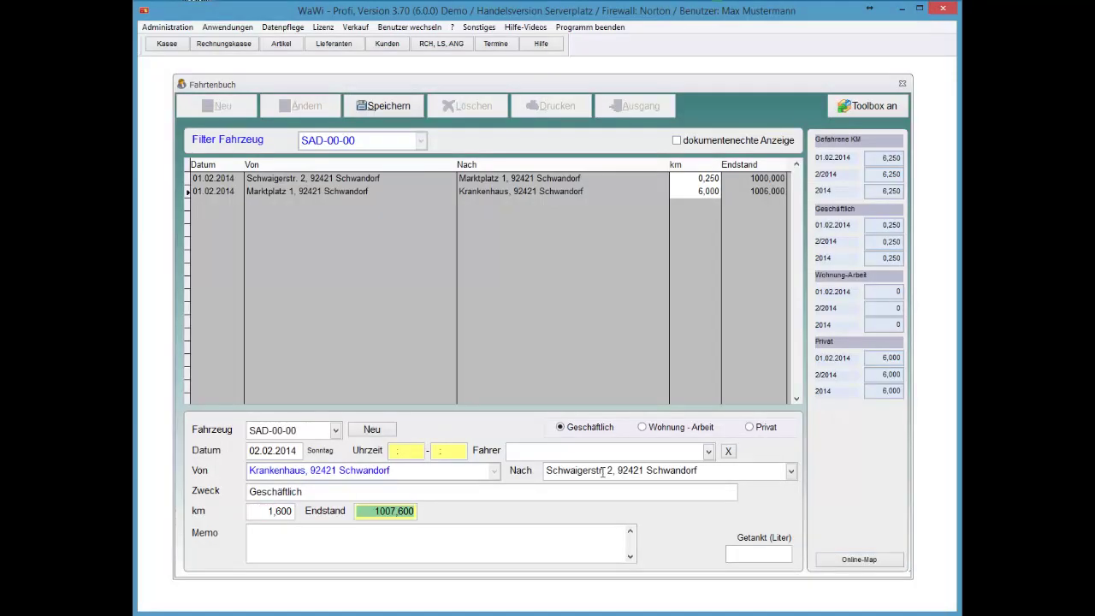
key("Return")
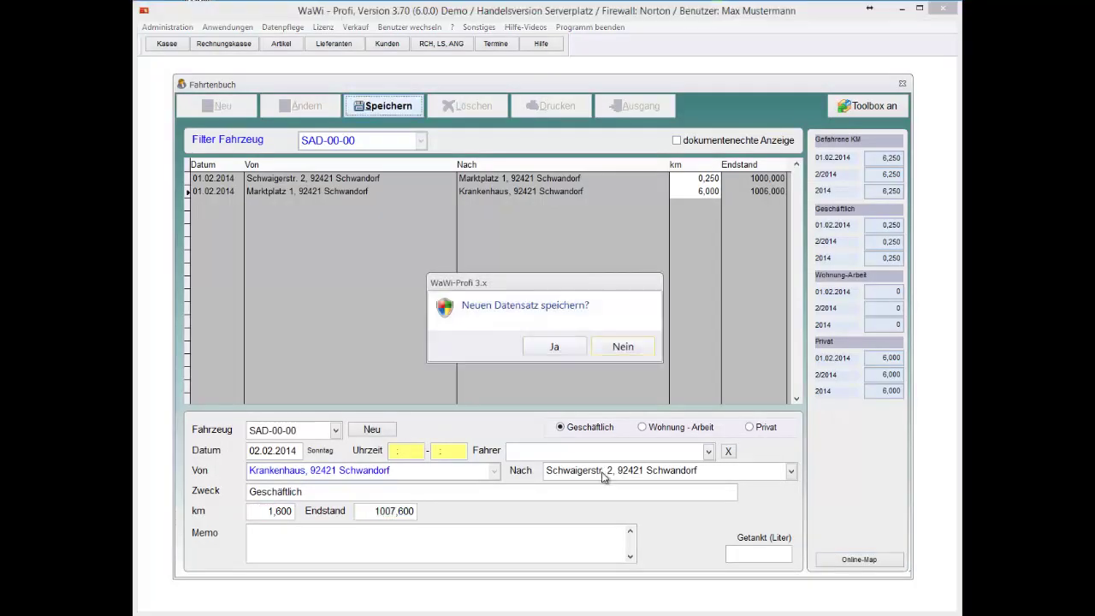
key("Return")
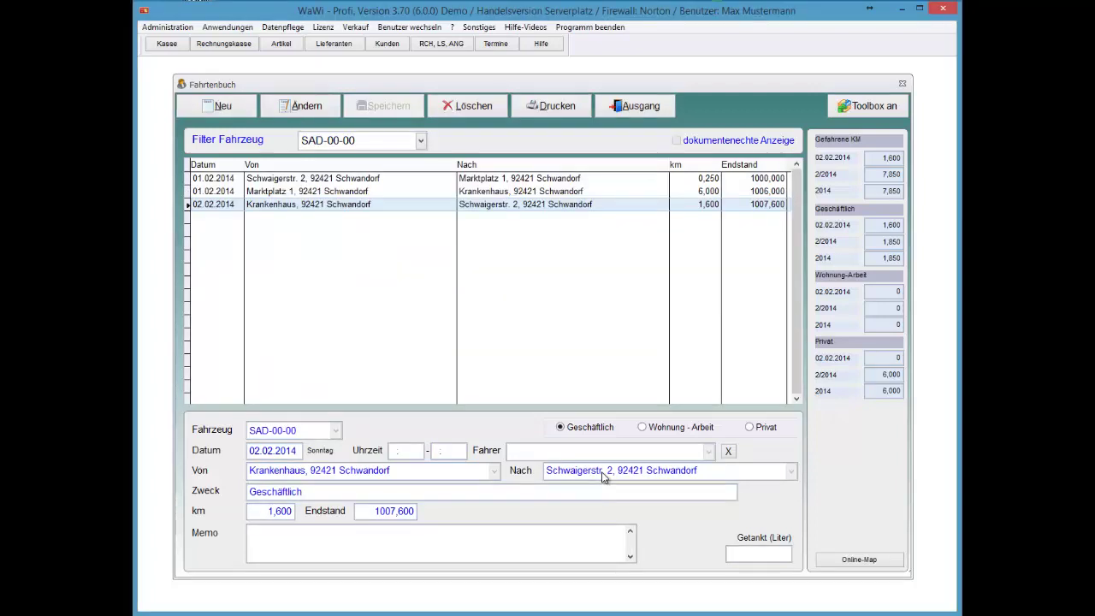
Preview the logbook printout of all trips from 01.02.2014 to 28.02.2014 with dokumentenechte Anzeige enabled, and close the preview.
key("alt+d")
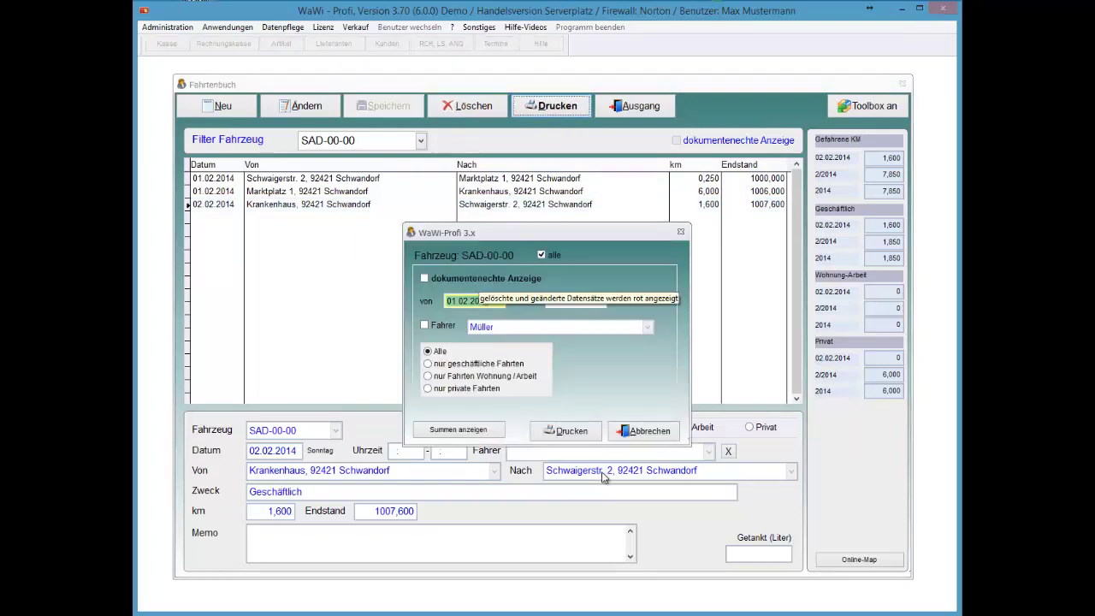
left_click(476, 278)
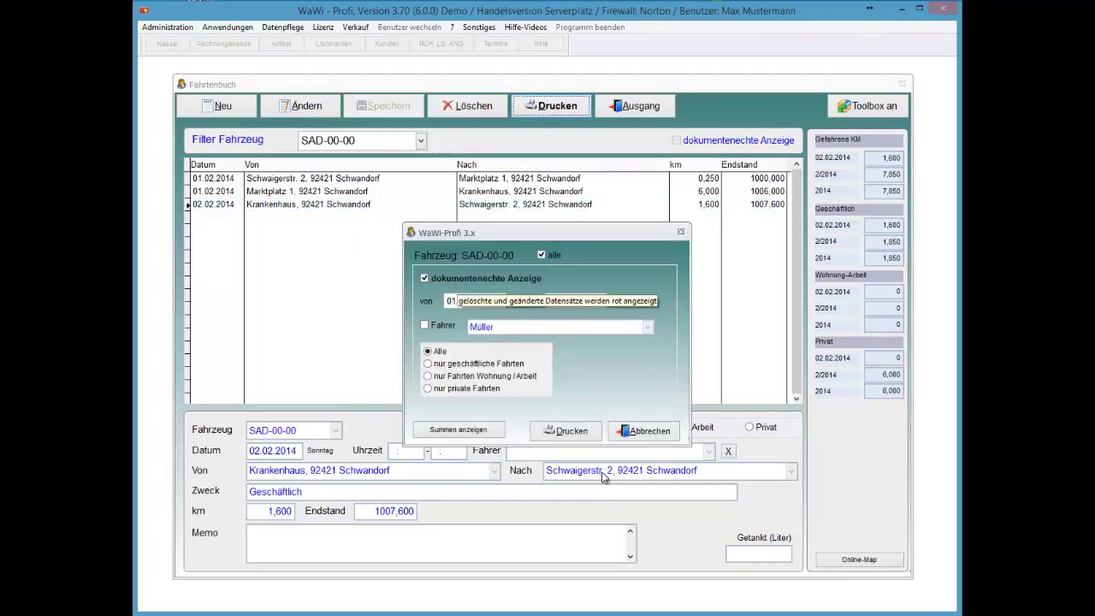
key("Tab")
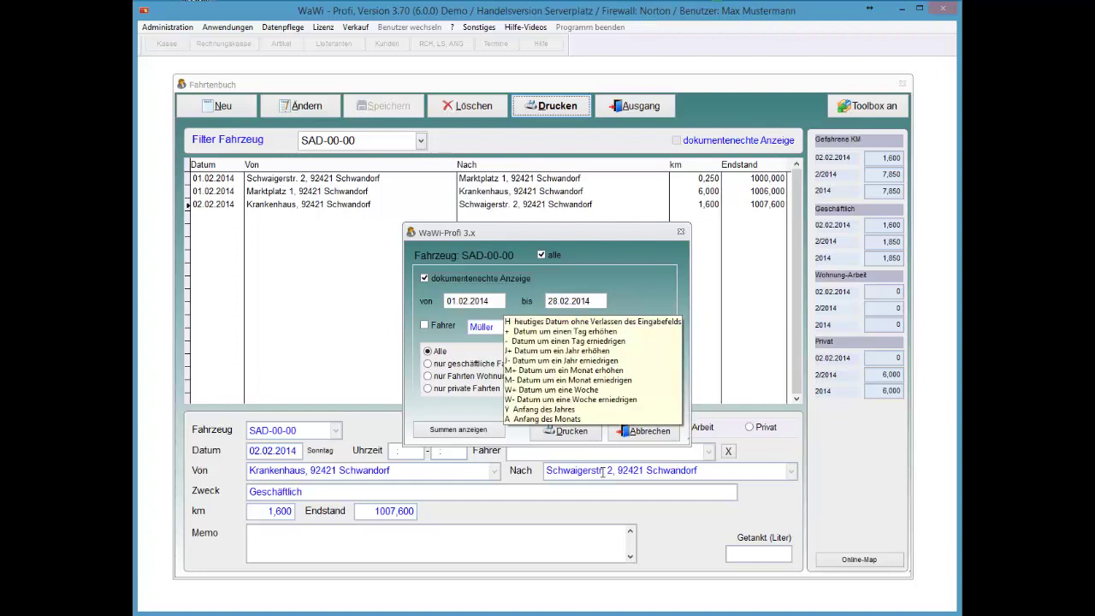
key("Tab")
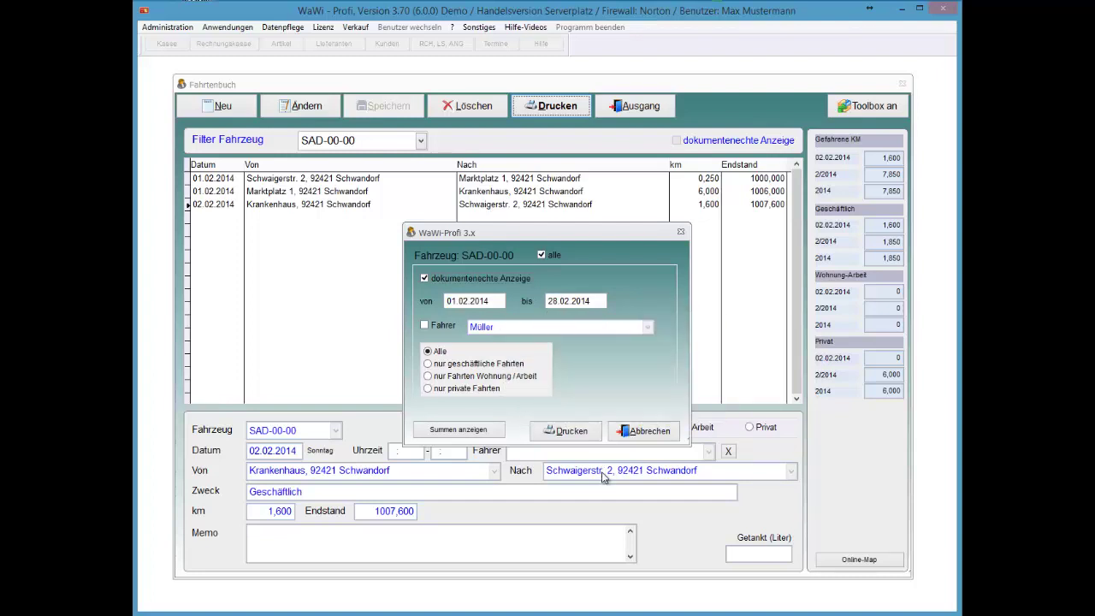
key("Tab")
key("Tab")
key("alt+d")
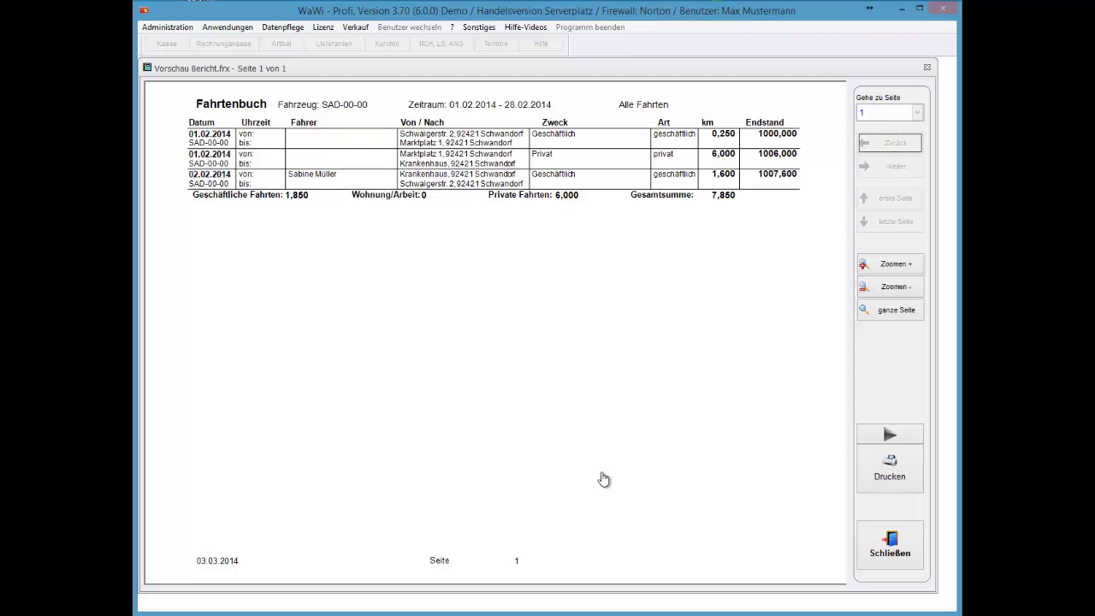
key("Escape")
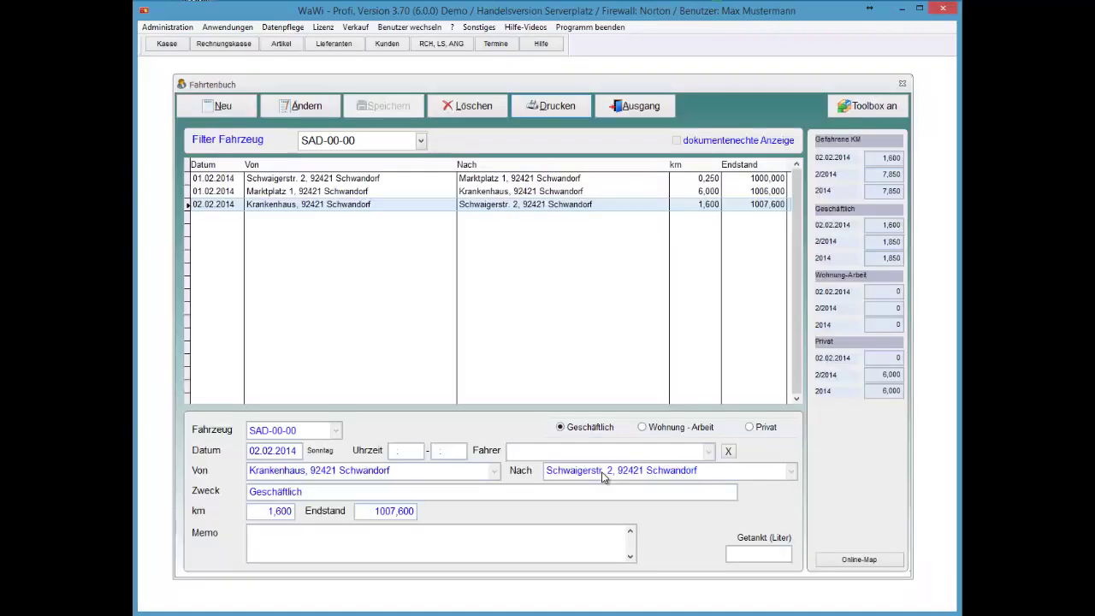
Review the second and third trip records, and view the vehicle deletion dialog without deleting anything.
key("Up")
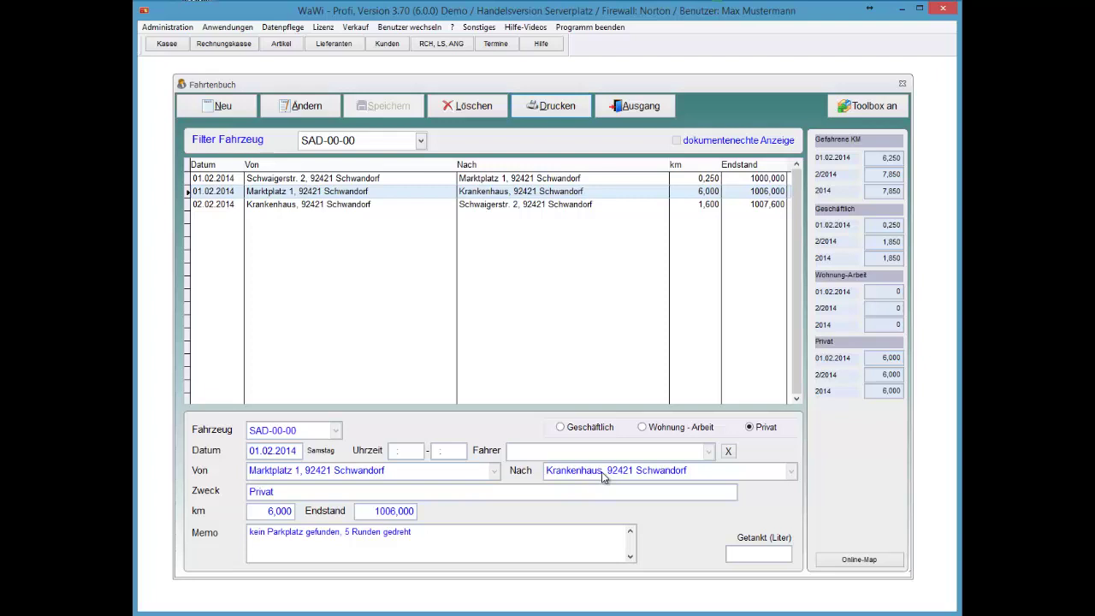
key("Down")
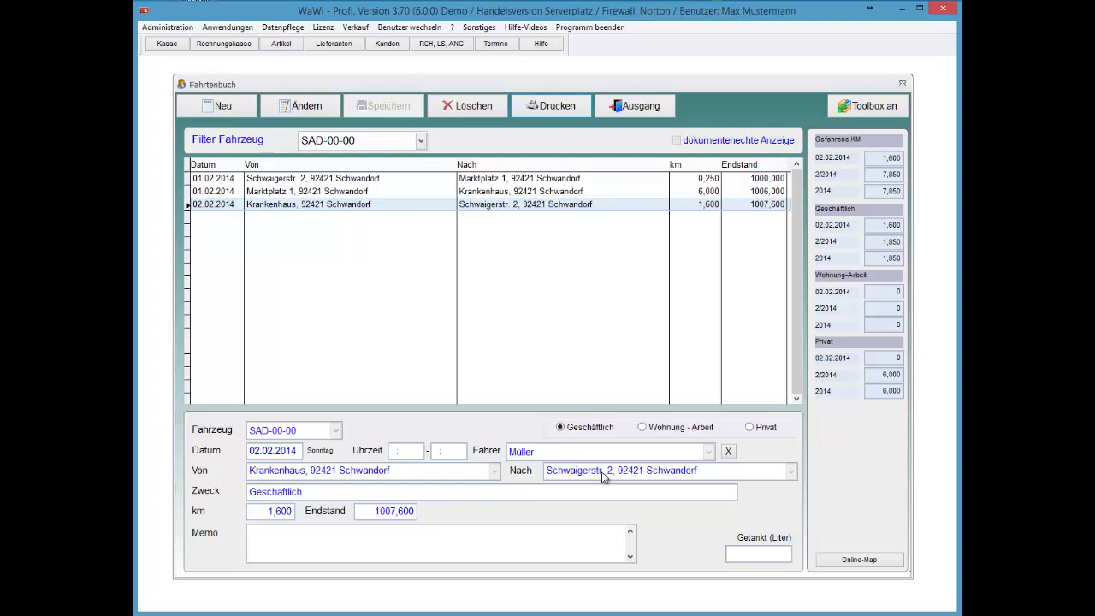
left_click(604, 476)
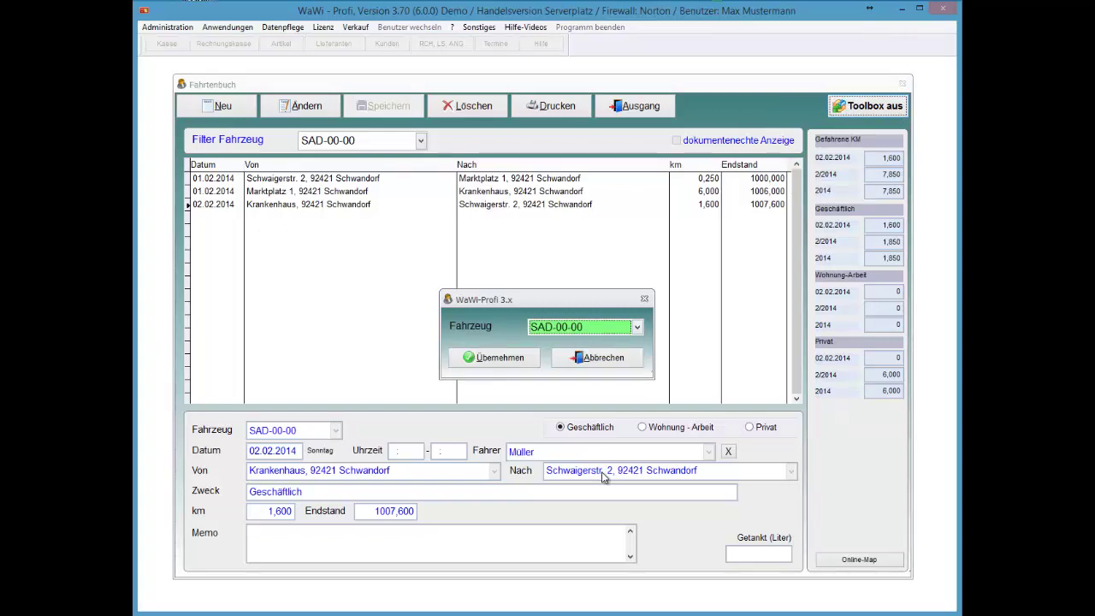
key("Escape")
Try deactivating the last entry in the list of stored trip destinations and cancel the dialog.
key("Return")
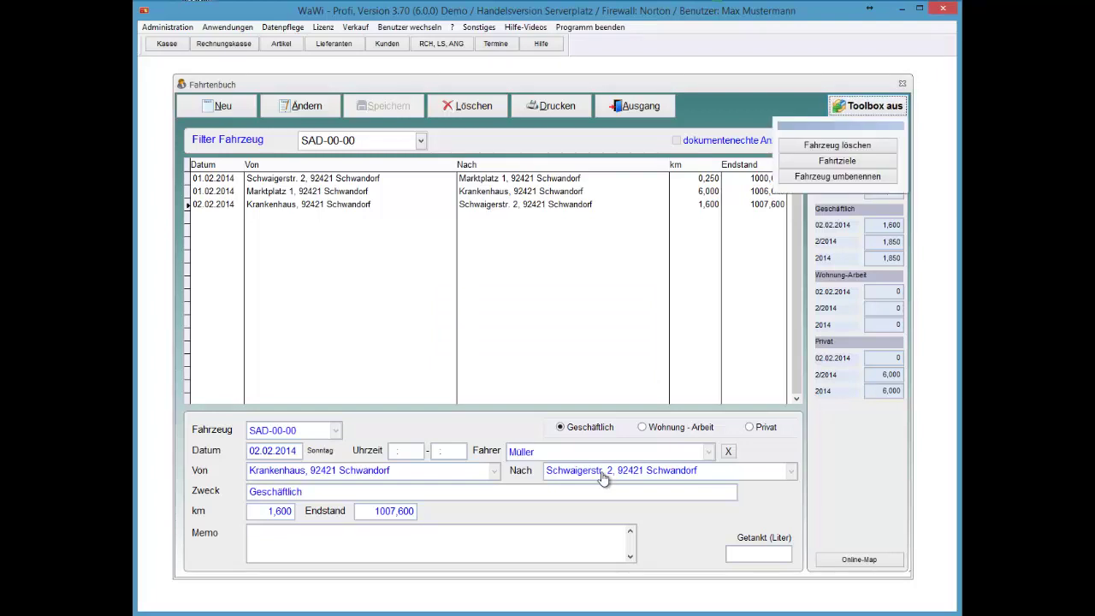
key("Up")
key("Up")
key("Return")
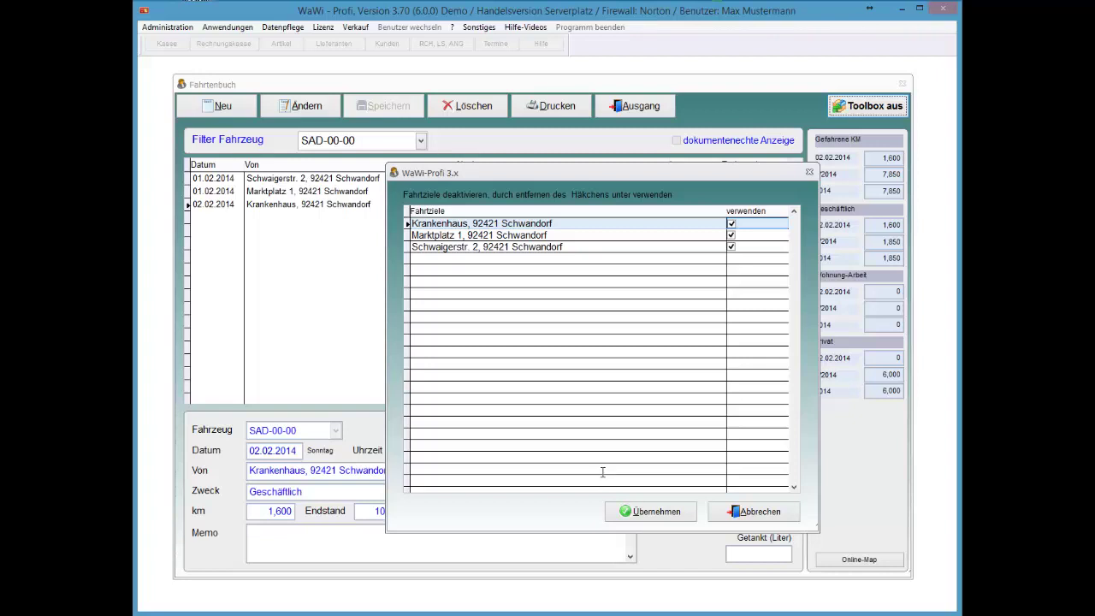
key("Down")
key("Down")
key("space")
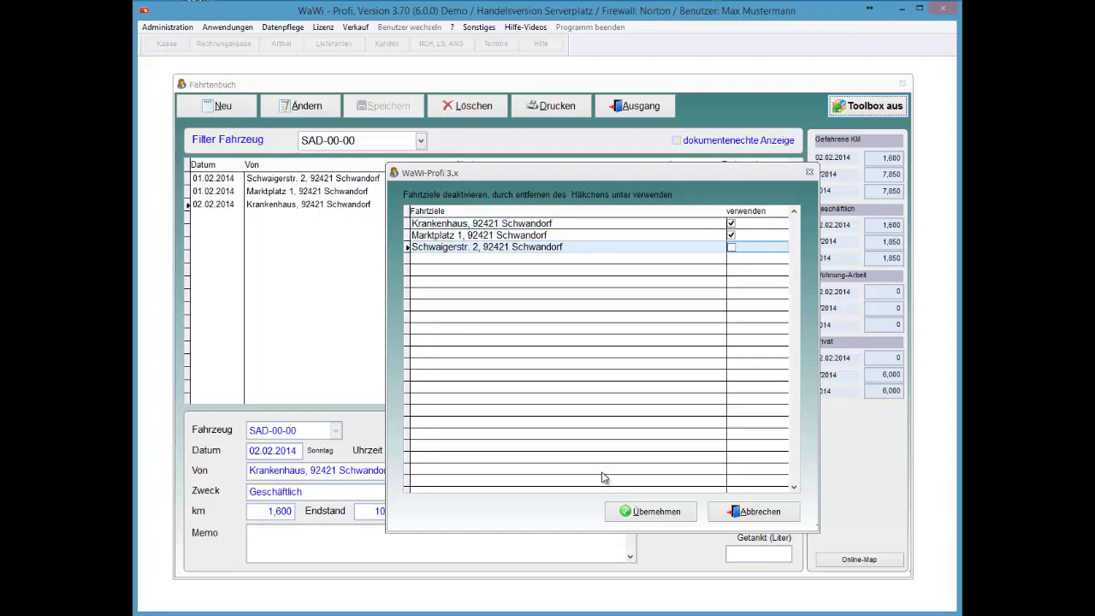
key("alt+a")
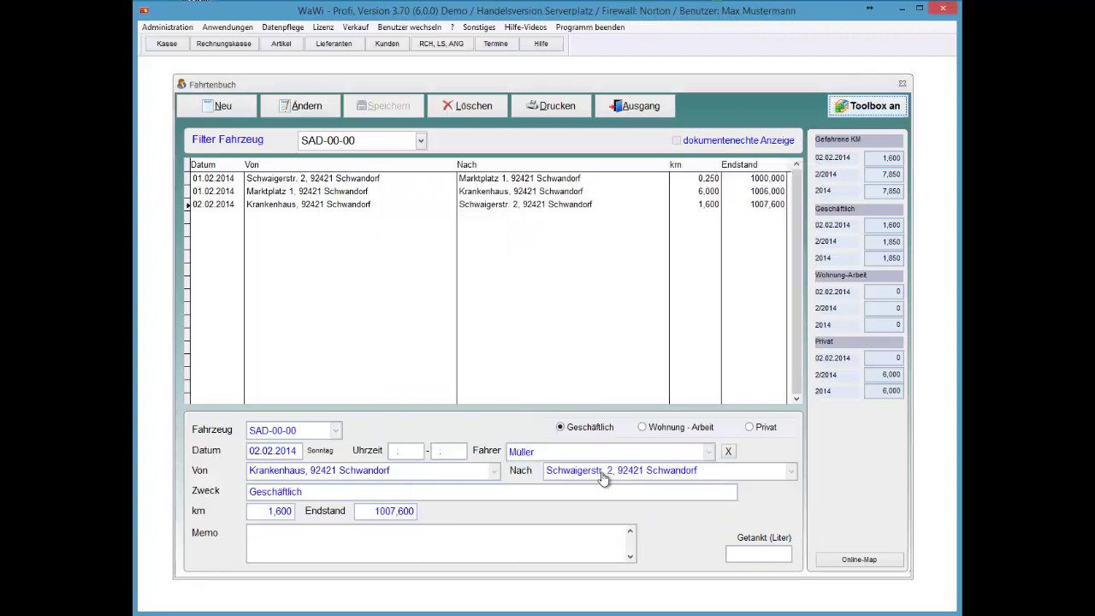
View the dialog for renaming the vehicle, with its vehicle and new name fields, and cancel it.
key("space")
key("Down")
key("Down")
key("Down")
key("Return")
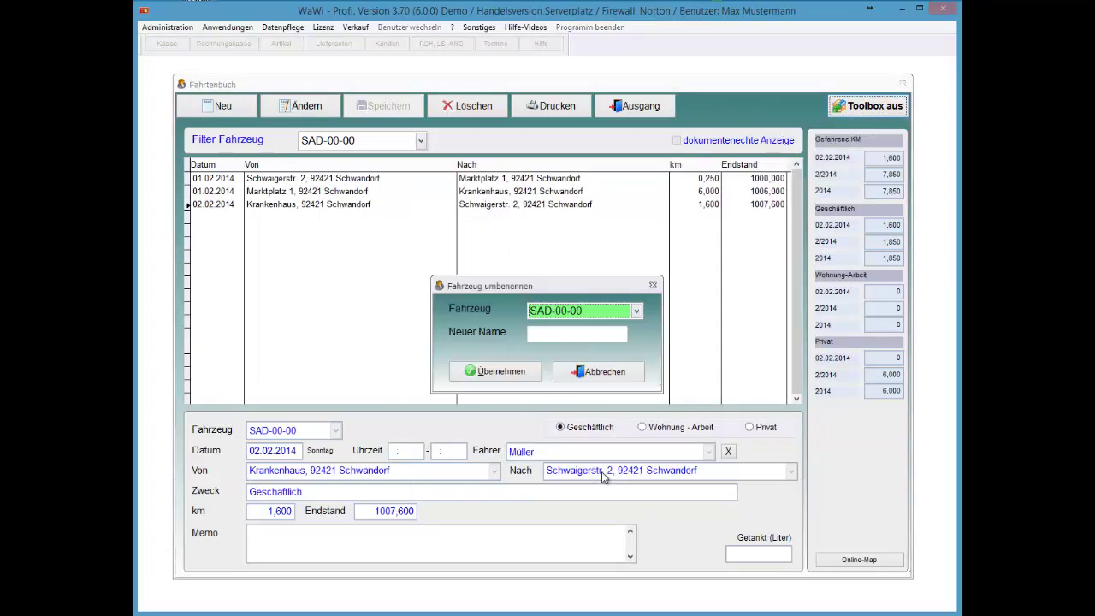
key("F4")
key("Return")
key("Tab")
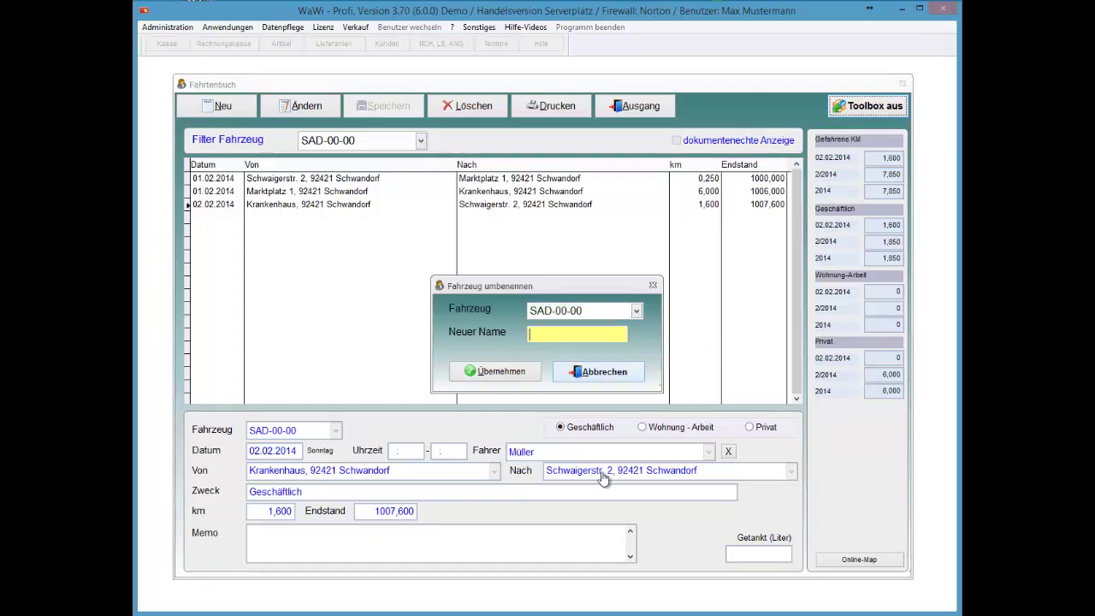
key("Escape")
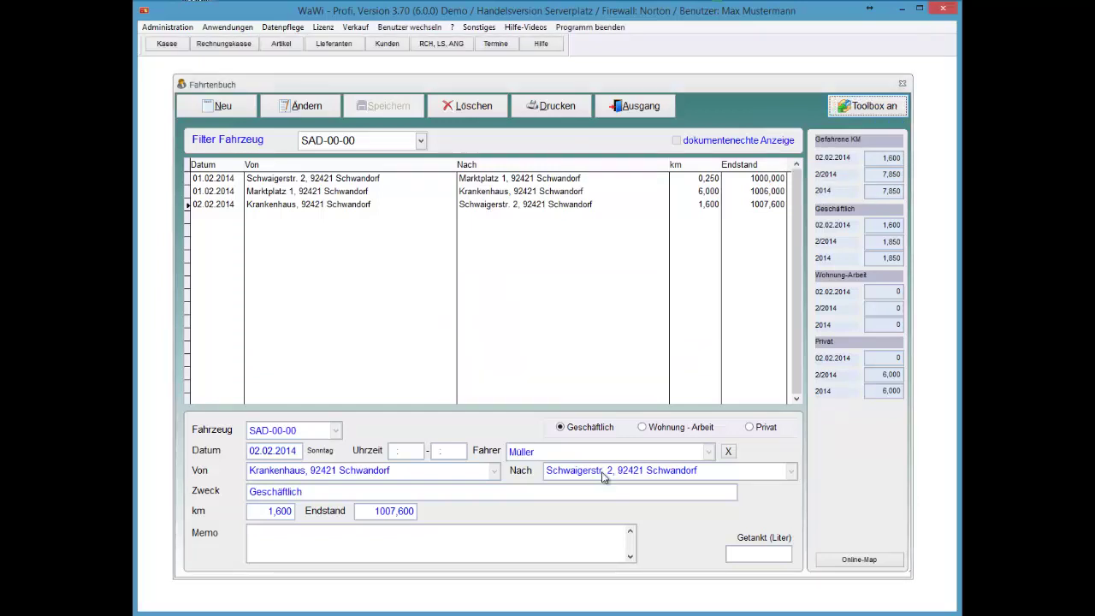